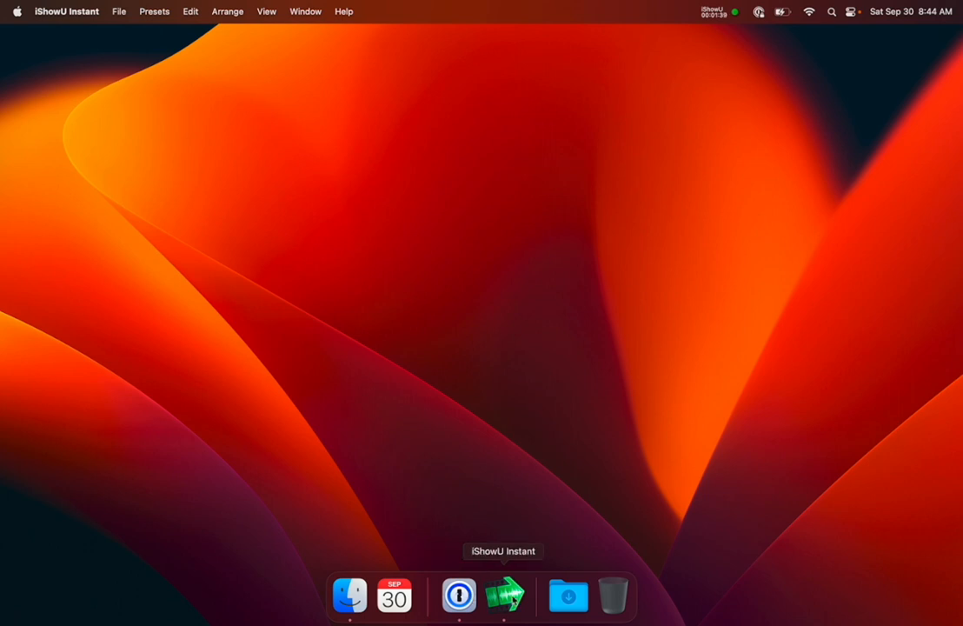
Remove the Downloads stack from the Dock through its Options menu.
{"action": "right_click", "coordinate": [584, 597]}
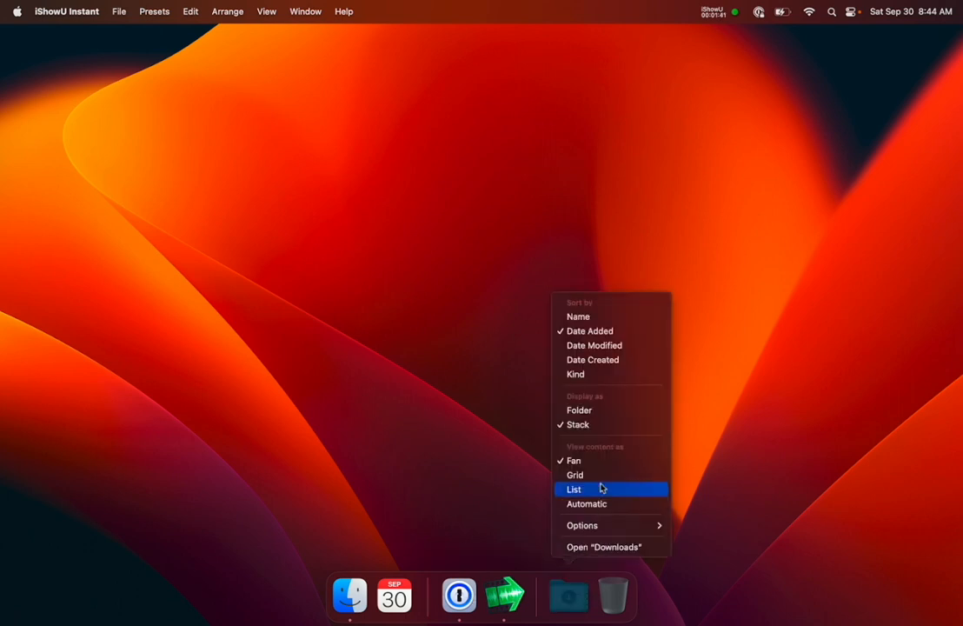
{"action": "mouse_move", "coordinate": [608, 524]}
{"action": "left_click", "coordinate": [712, 525]}
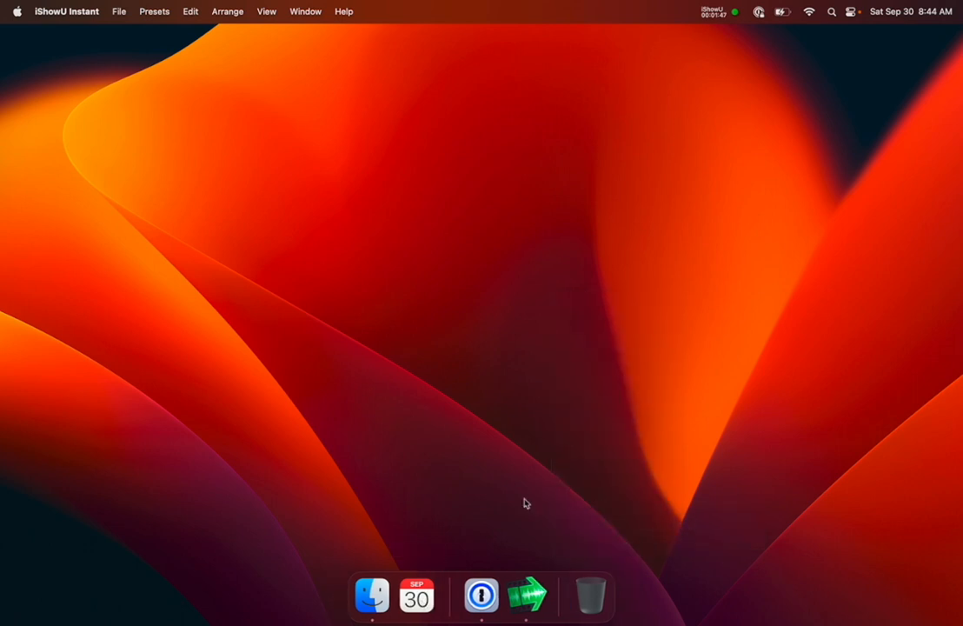
Launch Safari and search for 'download chrome'.
{"action": "left_click", "coordinate": [832, 12]}
{"action": "type", "text": "safar"}
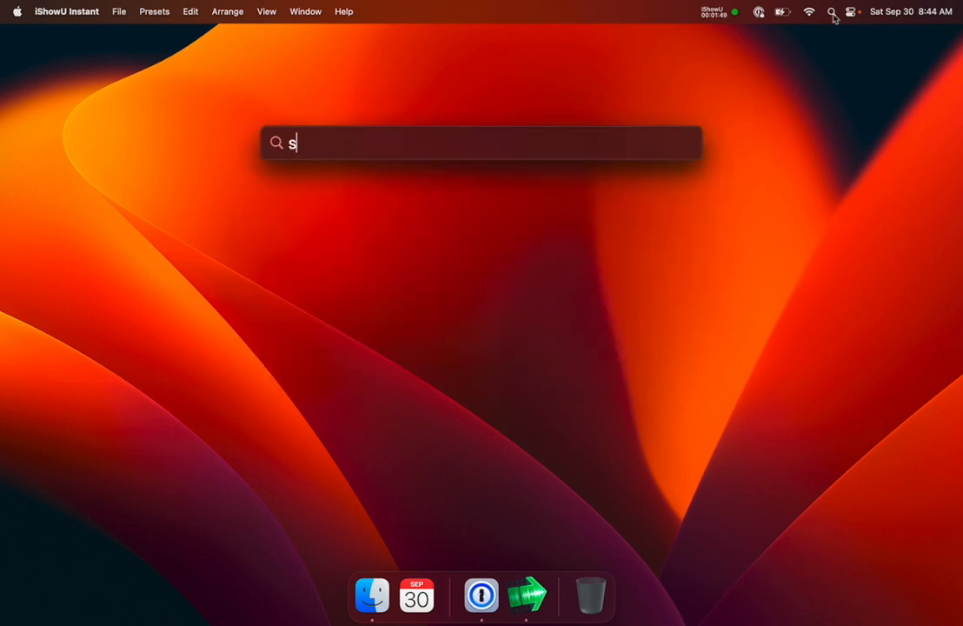
{"action": "key", "text": "Return"}
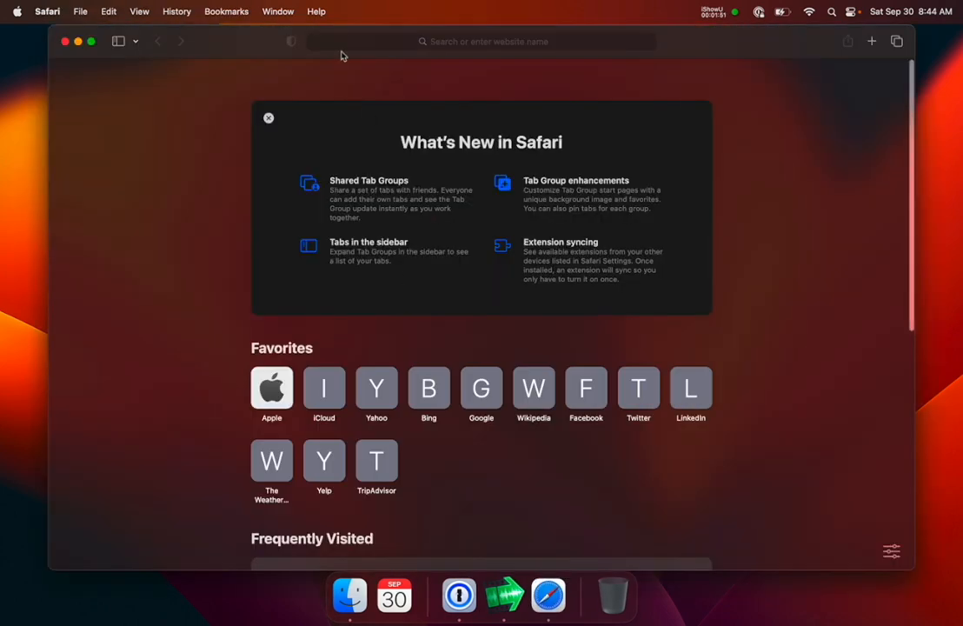
{"action": "left_click", "coordinate": [400, 41]}
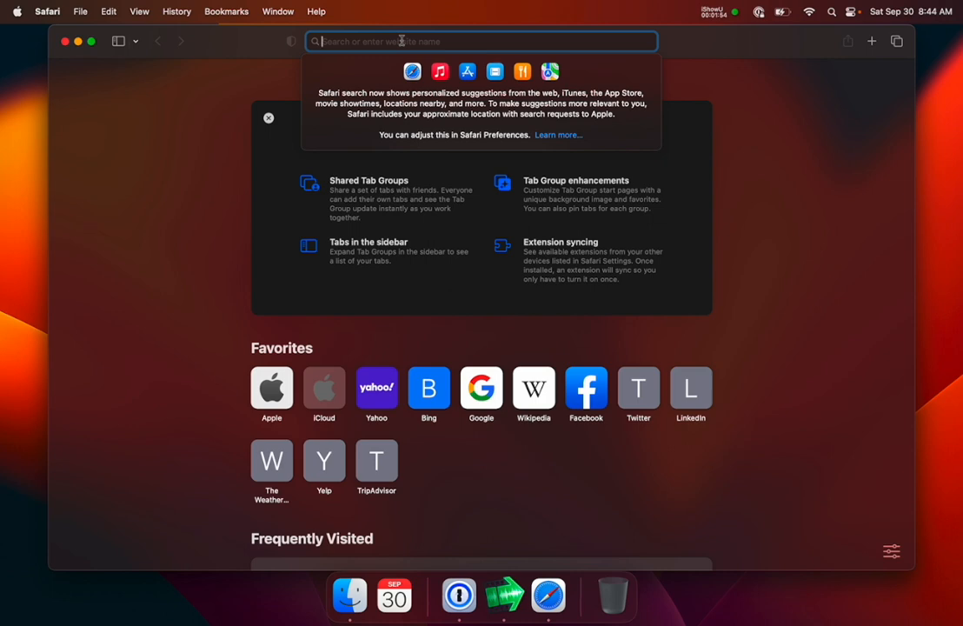
{"action": "type", "text": "ch"}
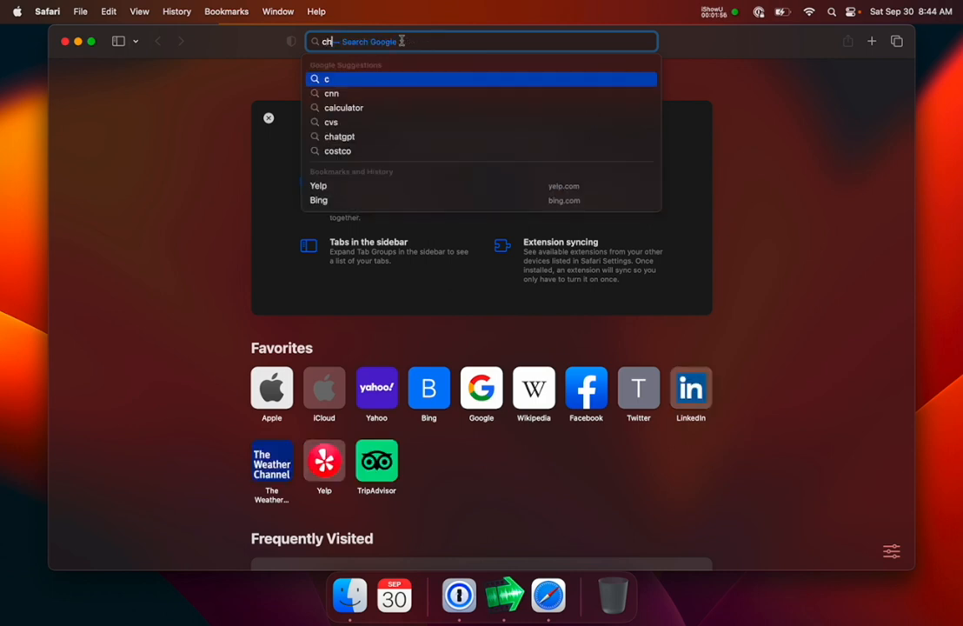
{"action": "key", "text": "BackSpace"}
{"action": "key", "text": "BackSpace"}
{"action": "type", "text": "download chrome"}
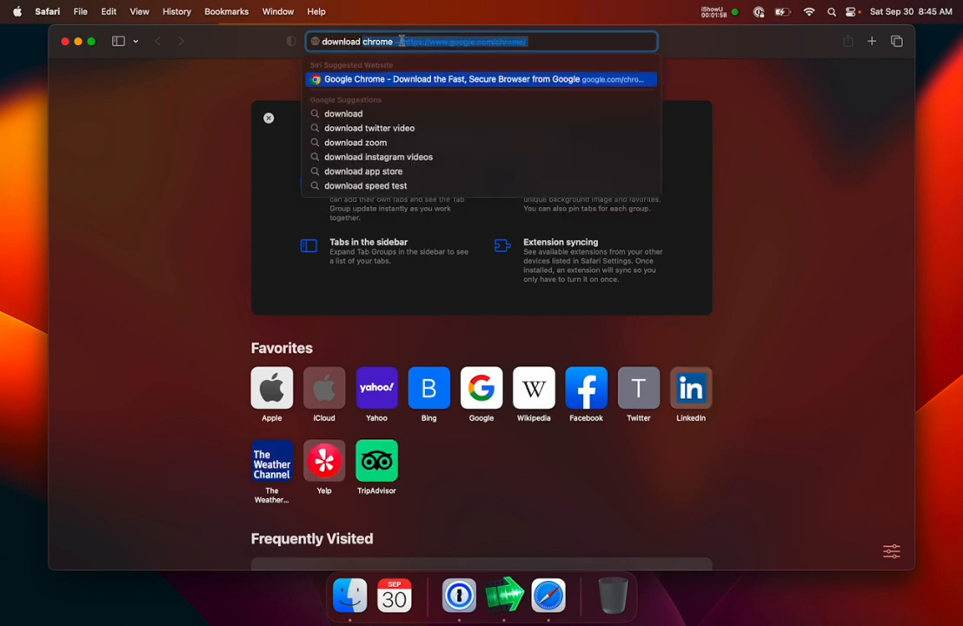
{"action": "key", "text": "Return"}
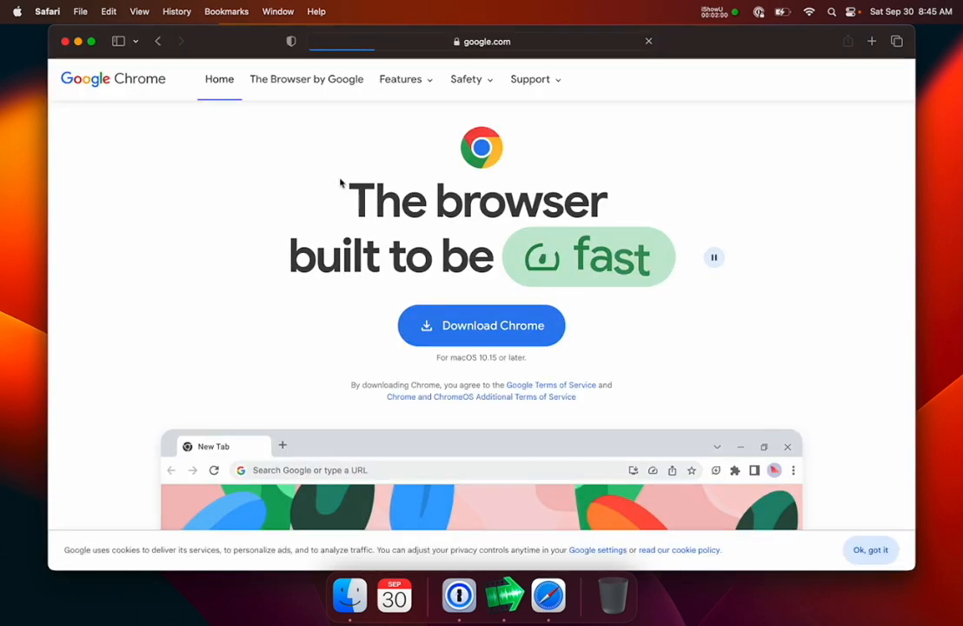
Download the Chrome installer, allowing downloads from google.com.
{"action": "left_click", "coordinate": [477, 337]}
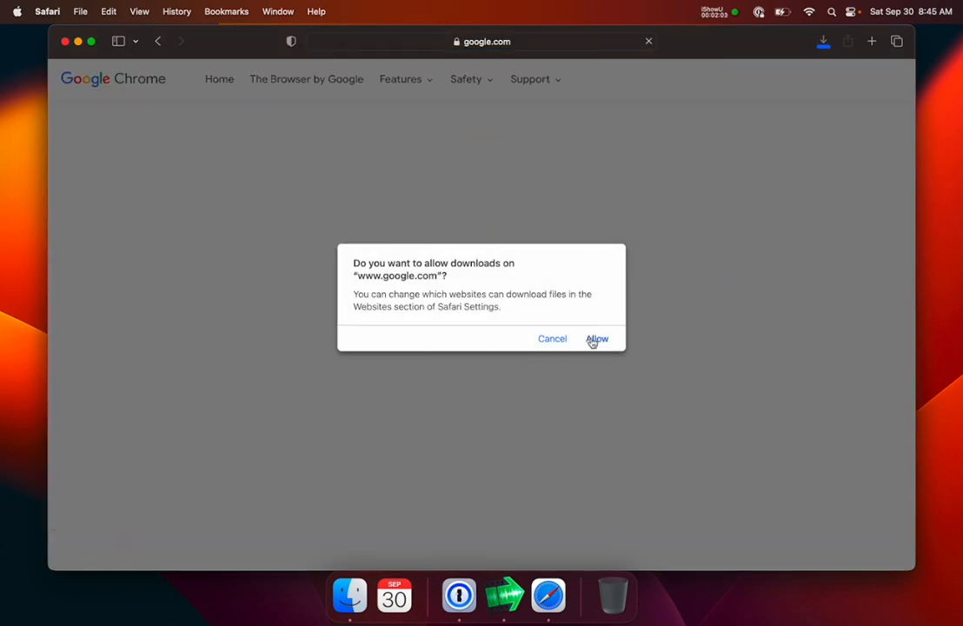
{"action": "left_click", "coordinate": [593, 338]}
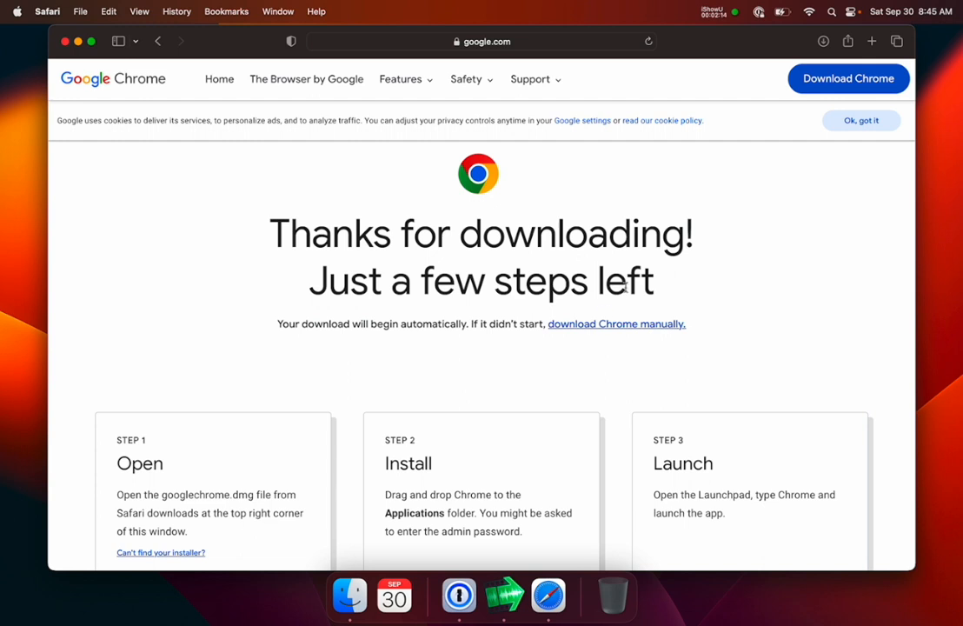
{"action": "left_click", "coordinate": [350, 595]}
Open googlechrome.dmg from Downloads and drag Chrome into Applications.
{"action": "left_click", "coordinate": [243, 223]}
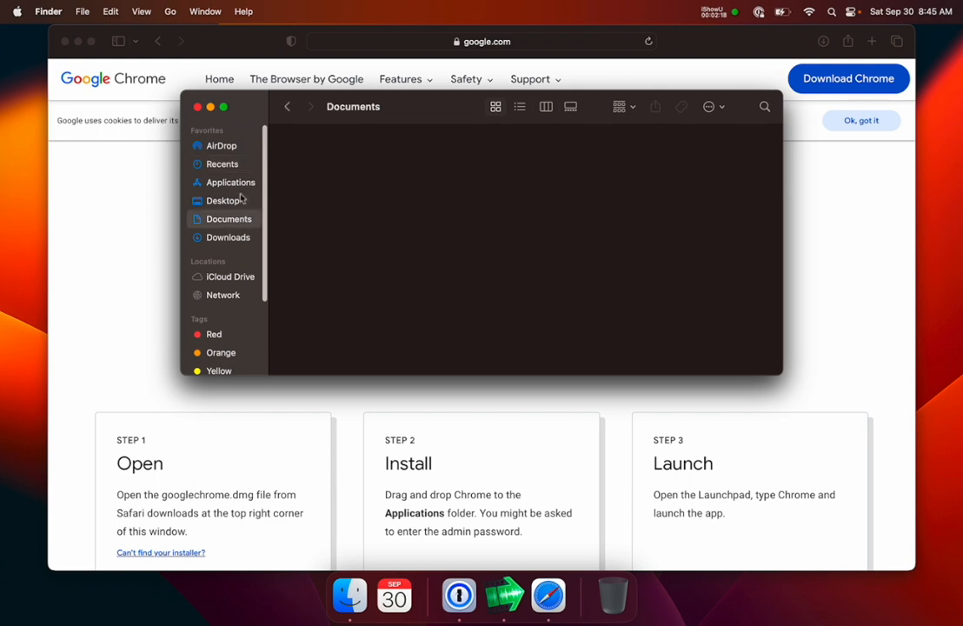
{"action": "left_click", "coordinate": [243, 238]}
{"action": "left_click", "coordinate": [344, 157]}
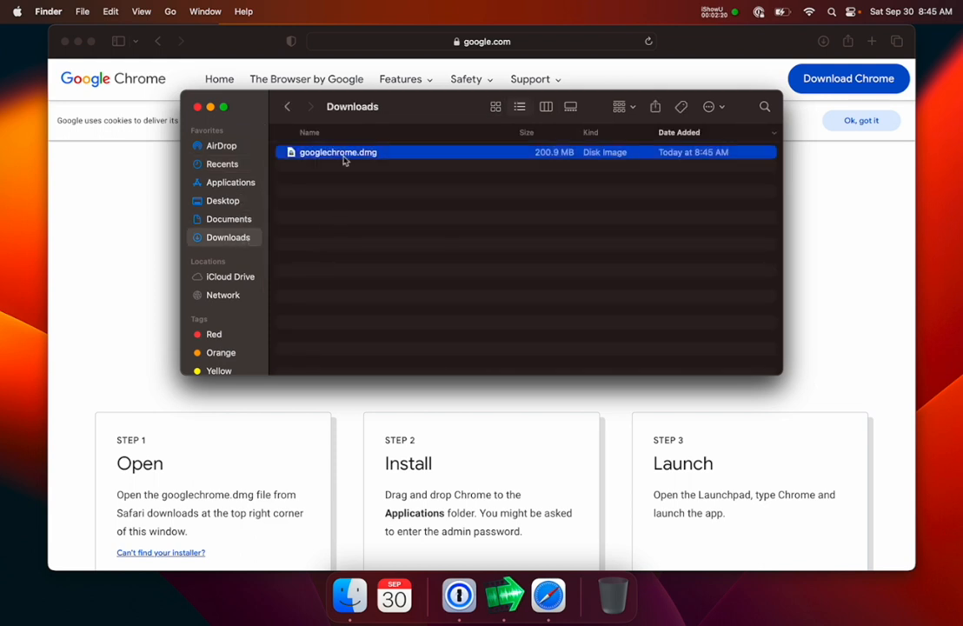
{"action": "double_click", "coordinate": [345, 156]}
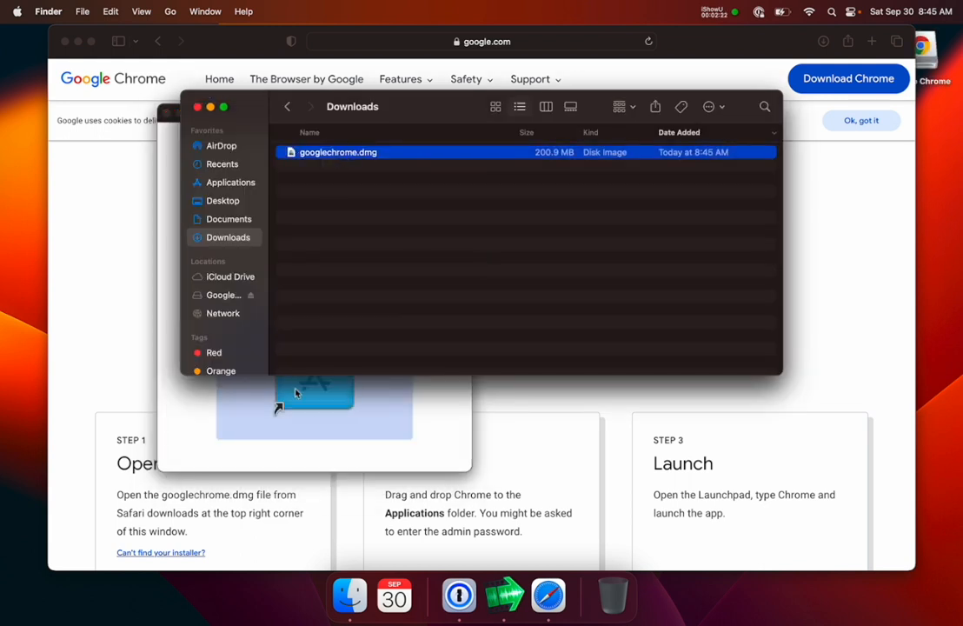
{"action": "left_click", "coordinate": [295, 392]}
{"action": "left_click_drag", "start_coordinate": [325, 228], "coordinate": [325, 391]}
Launch Google Chrome from the Applications folder in icon view and confirm opening it.
{"action": "left_click", "coordinate": [474, 276]}
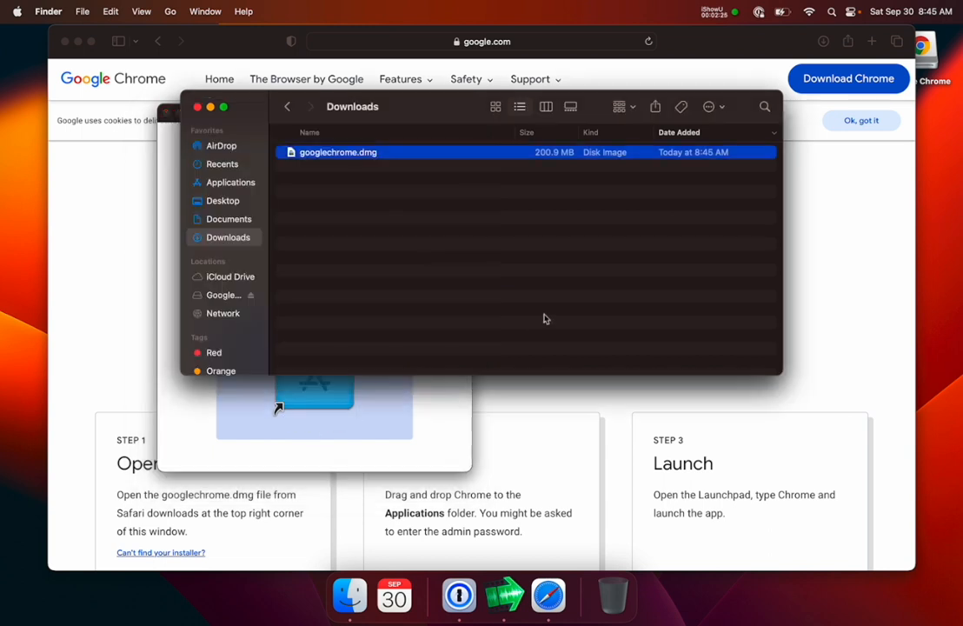
{"action": "left_click", "coordinate": [213, 183]}
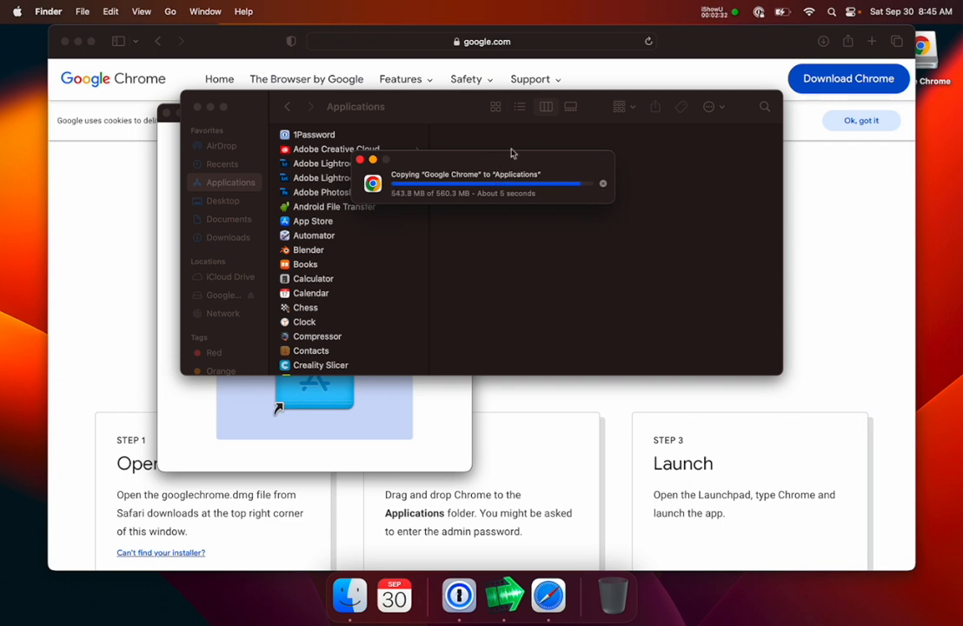
{"action": "left_click", "coordinate": [495, 106]}
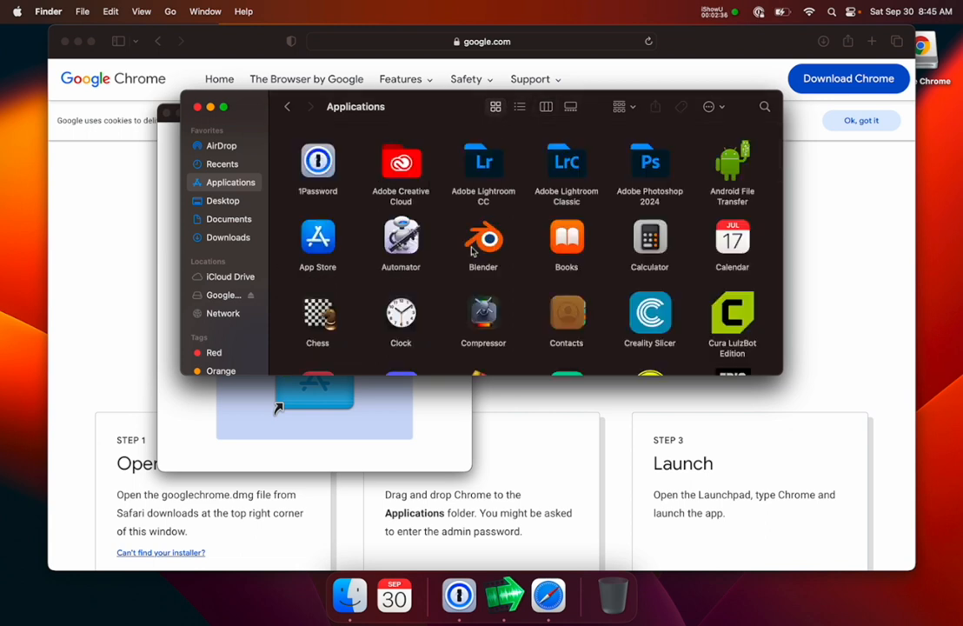
{"action": "scroll", "coordinate": [474, 252], "scroll_direction": "down", "scroll_amount": 5}
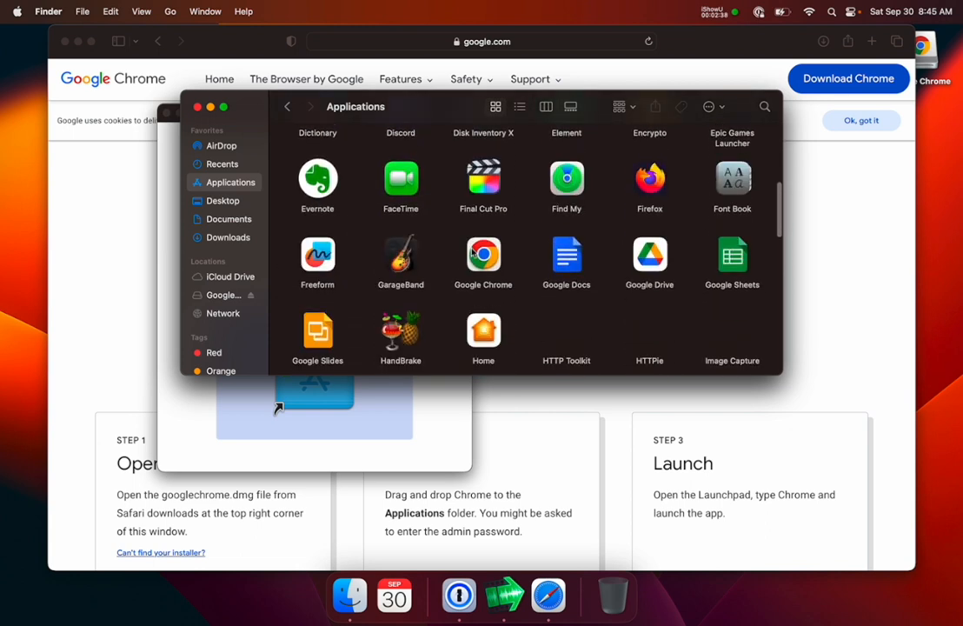
{"action": "left_click", "coordinate": [491, 262]}
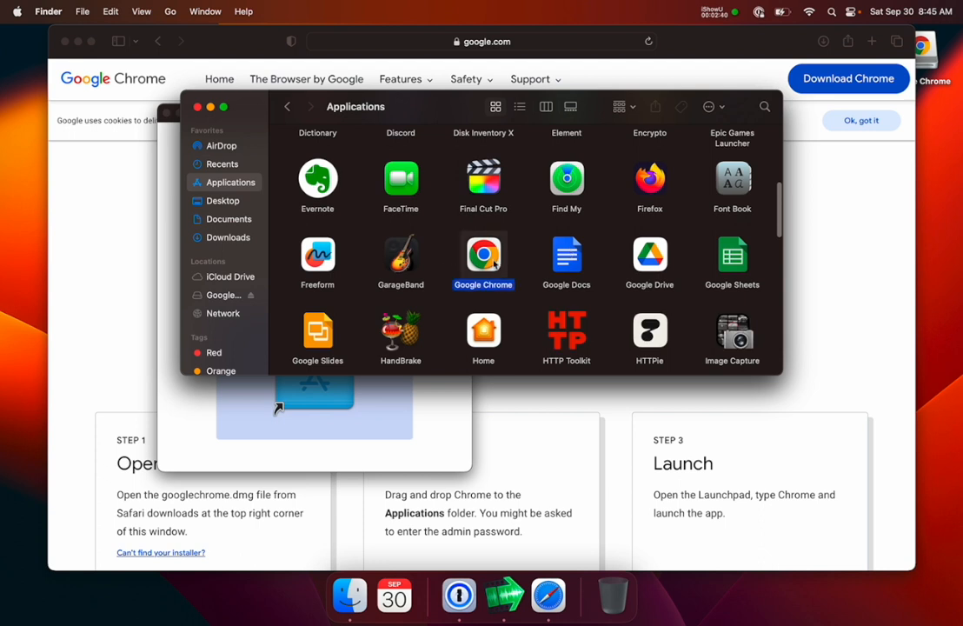
{"action": "double_click", "coordinate": [494, 263]}
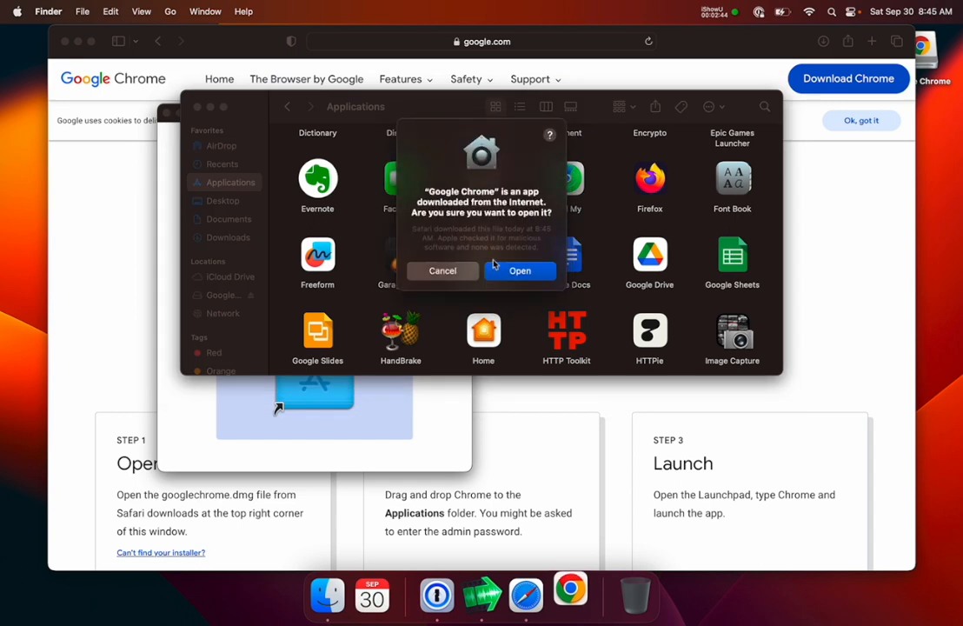
{"action": "left_click", "coordinate": [512, 271]}
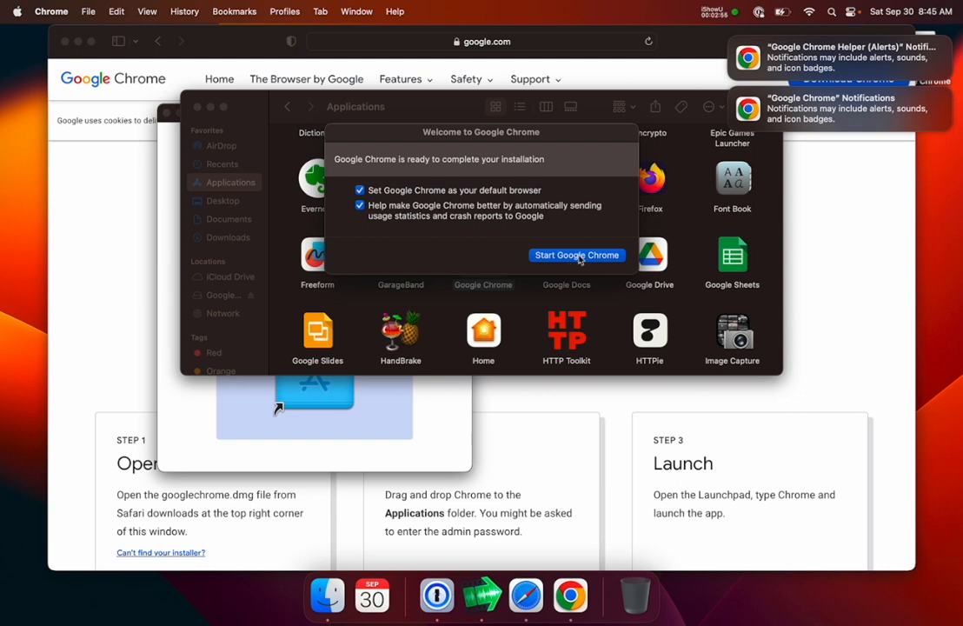
Start Google Chrome and make it the default web browser.
{"action": "left_click", "coordinate": [578, 256]}
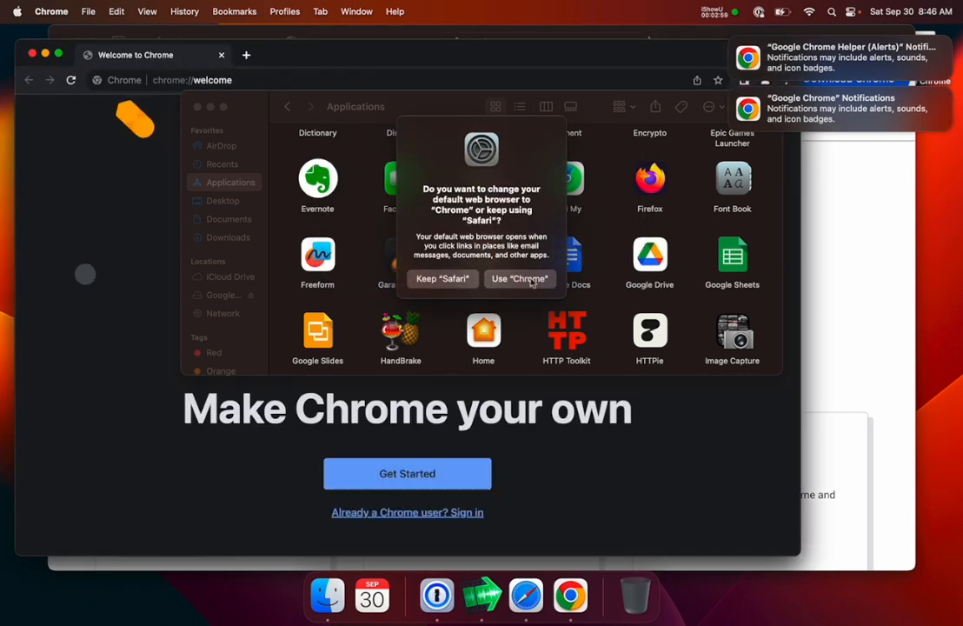
{"action": "left_click", "coordinate": [530, 279]}
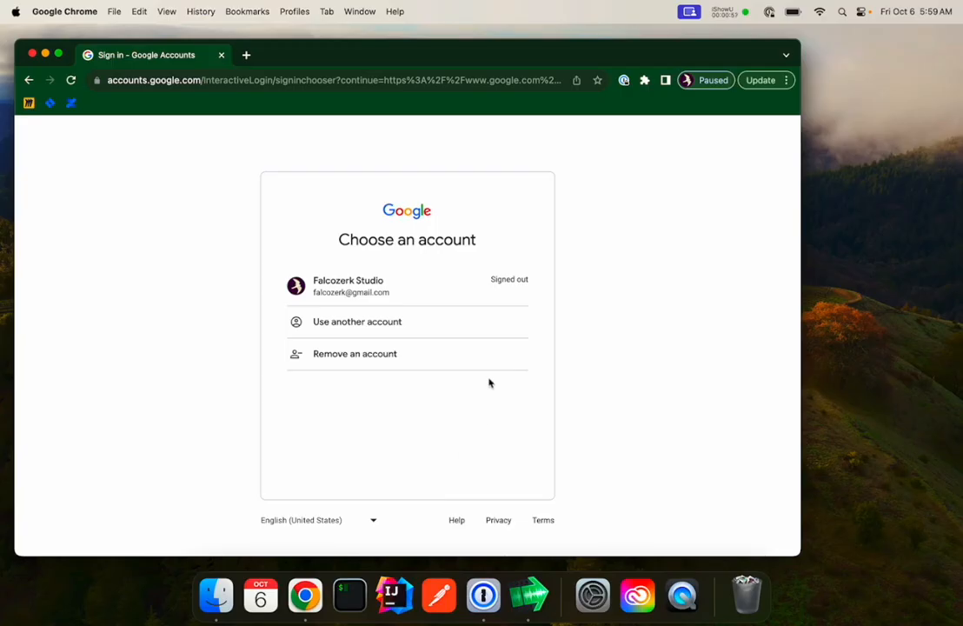
Start creating a personal-use Google account and enter the first and last name.
{"action": "left_click", "coordinate": [356, 333]}
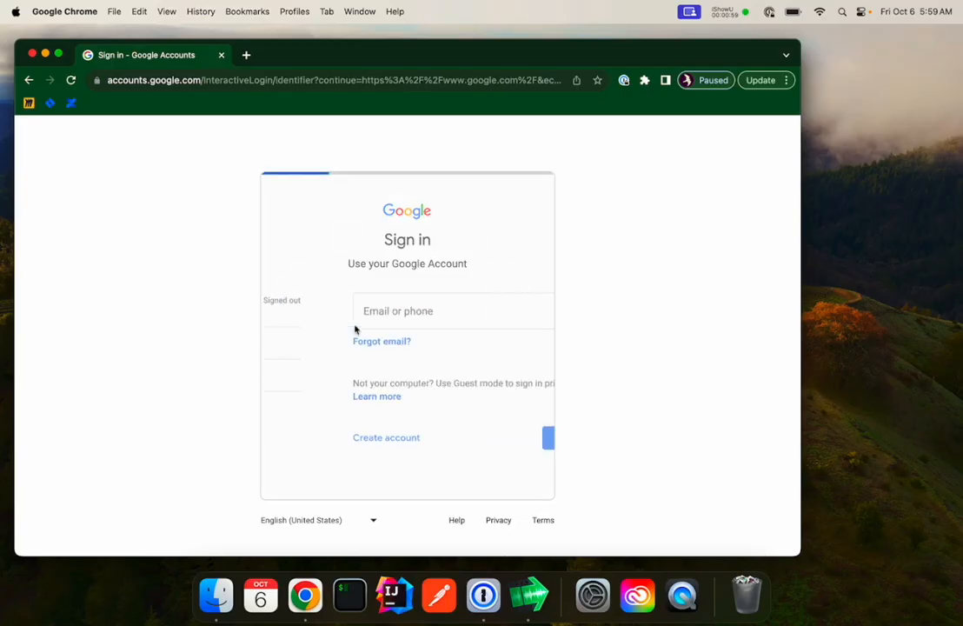
{"action": "left_click", "coordinate": [323, 441]}
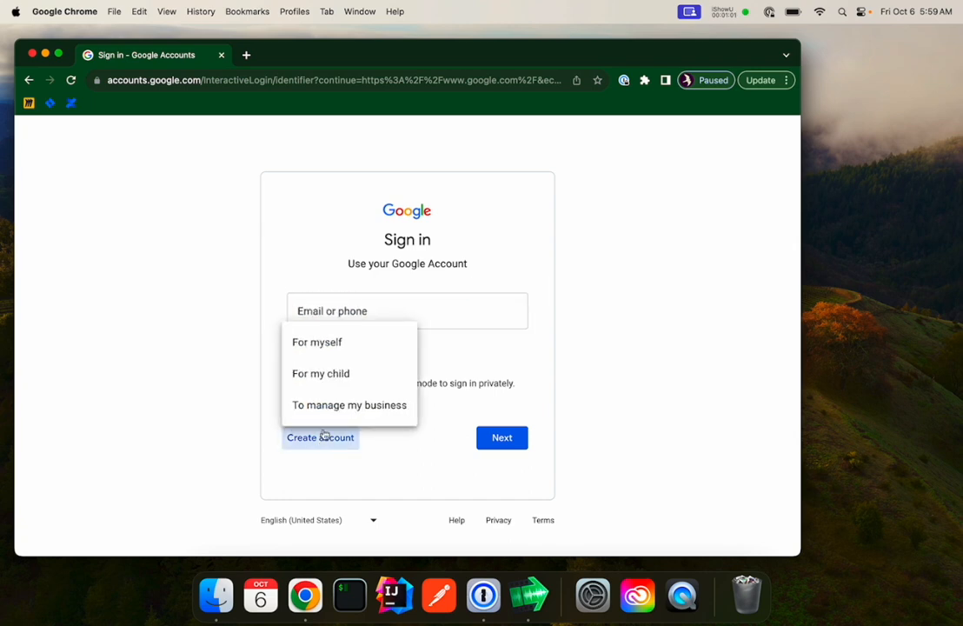
{"action": "left_click", "coordinate": [335, 344]}
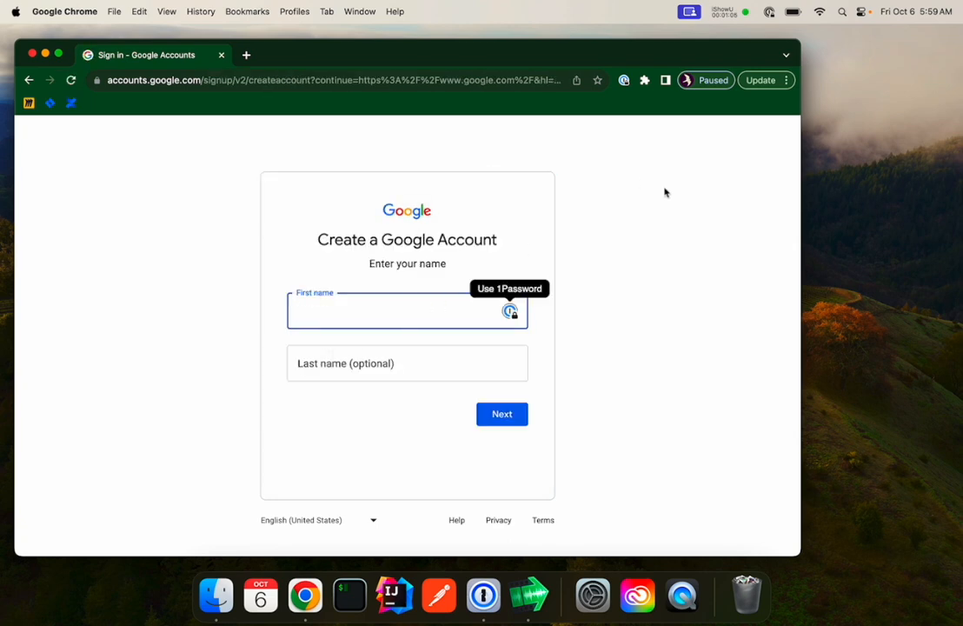
{"action": "left_click", "coordinate": [396, 322]}
{"action": "type", "text": "Big"}
{"action": "key", "text": "Tab"}
{"action": "type", "text": "Fractal"}
{"action": "left_click", "coordinate": [322, 418]}
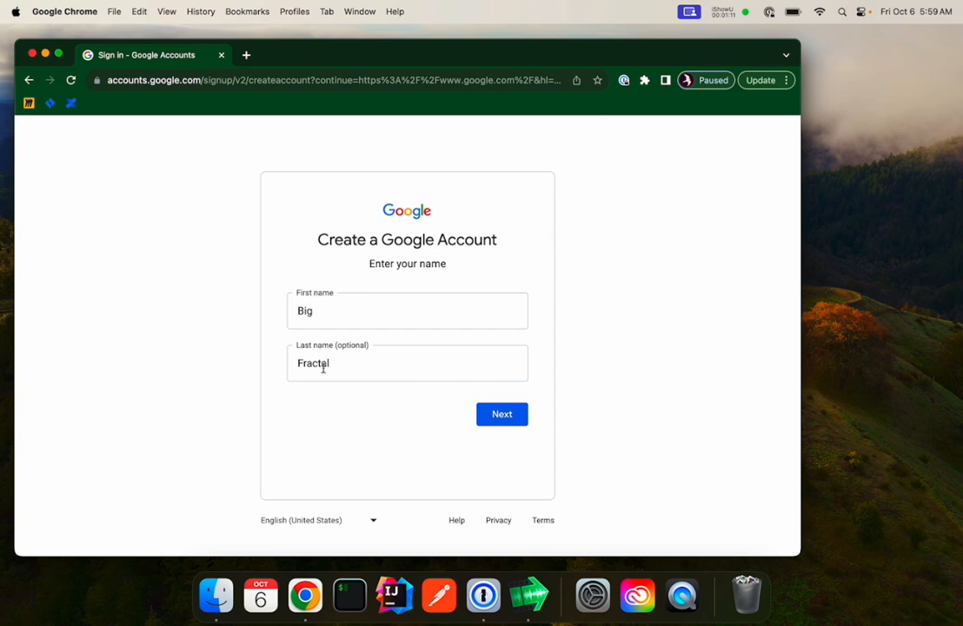
{"action": "left_click", "coordinate": [501, 423]}
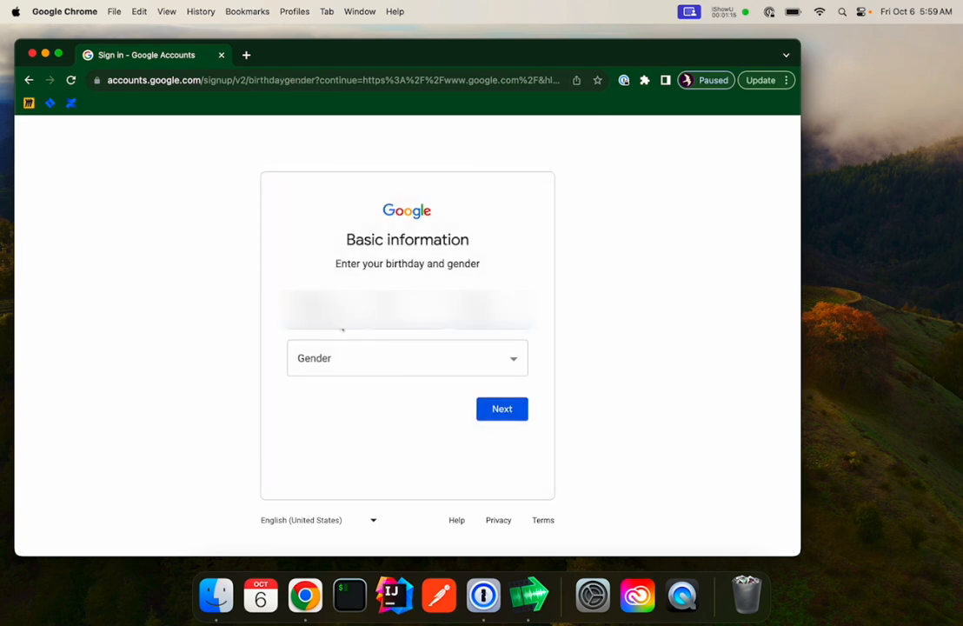
Pick the birth month, set gender to Male, and submit.
{"action": "left_click", "coordinate": [342, 324]}
{"action": "left_click", "coordinate": [323, 333]}
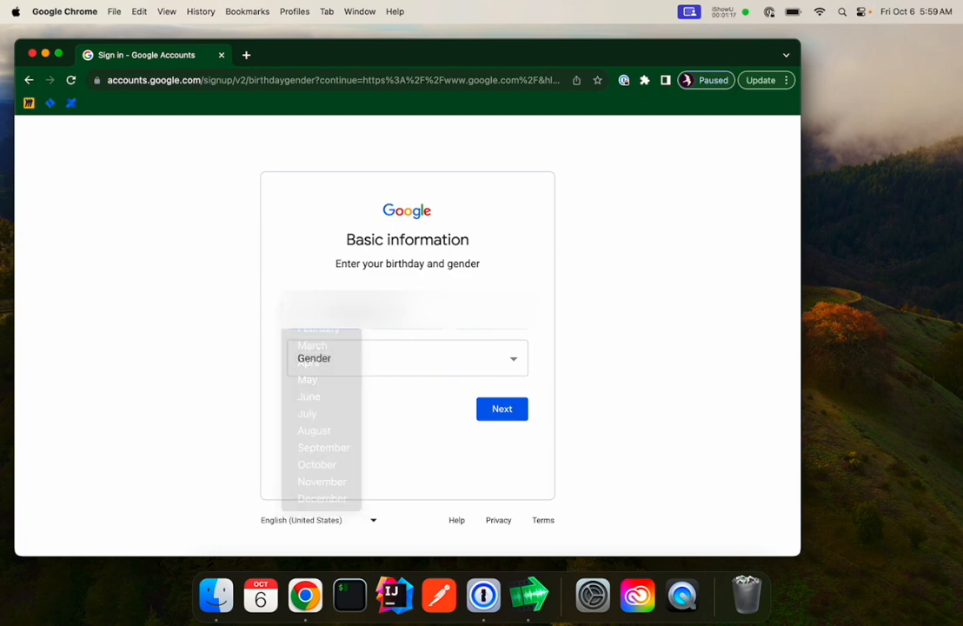
{"action": "left_click", "coordinate": [473, 361]}
{"action": "left_click", "coordinate": [458, 376]}
{"action": "left_click", "coordinate": [514, 408]}
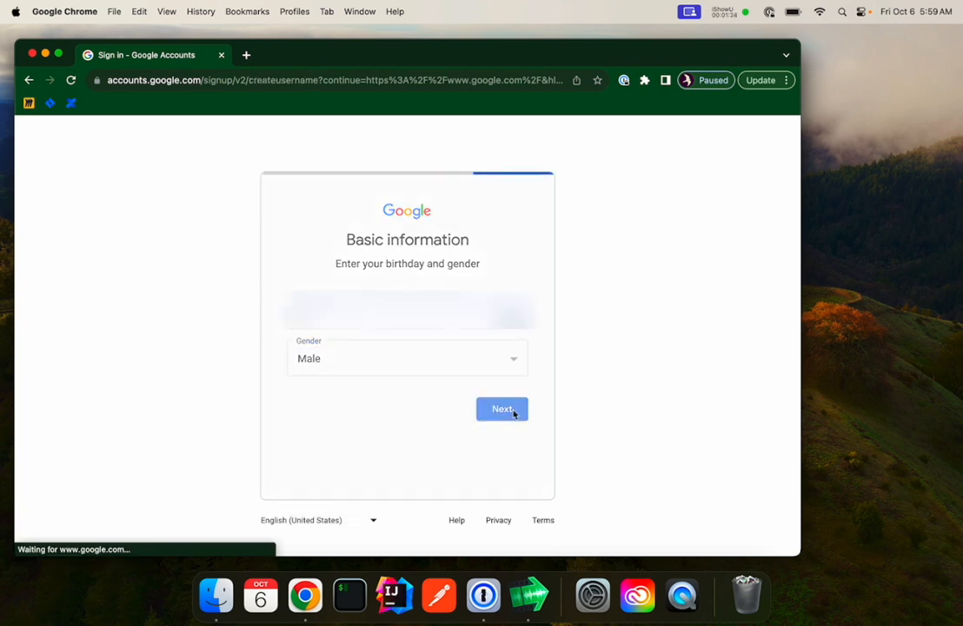
Try a custom Gmail address and a dotted variant, both rejected as taken.
{"action": "left_click", "coordinate": [369, 379]}
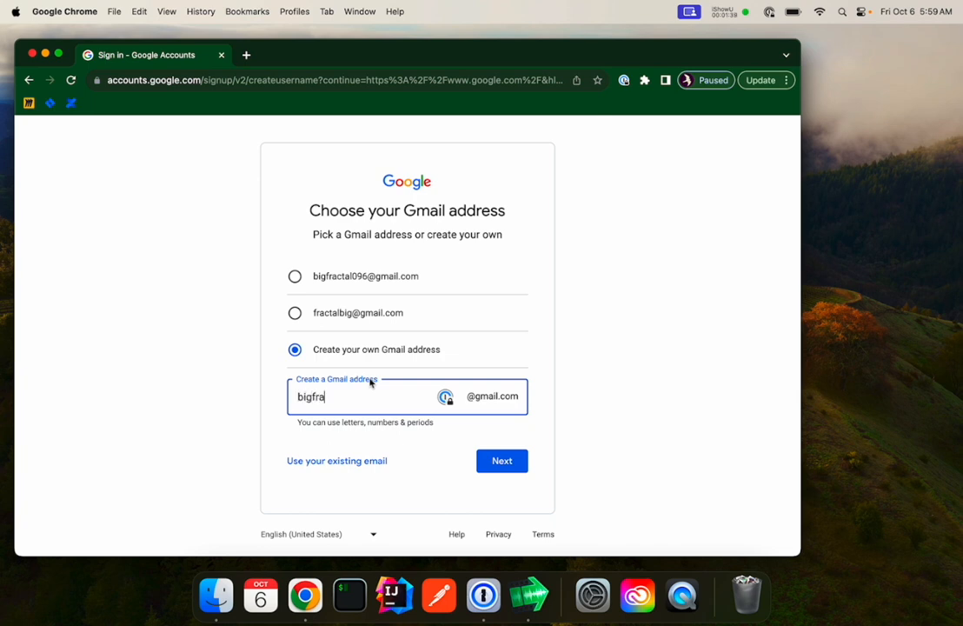
{"action": "left_click", "coordinate": [501, 463]}
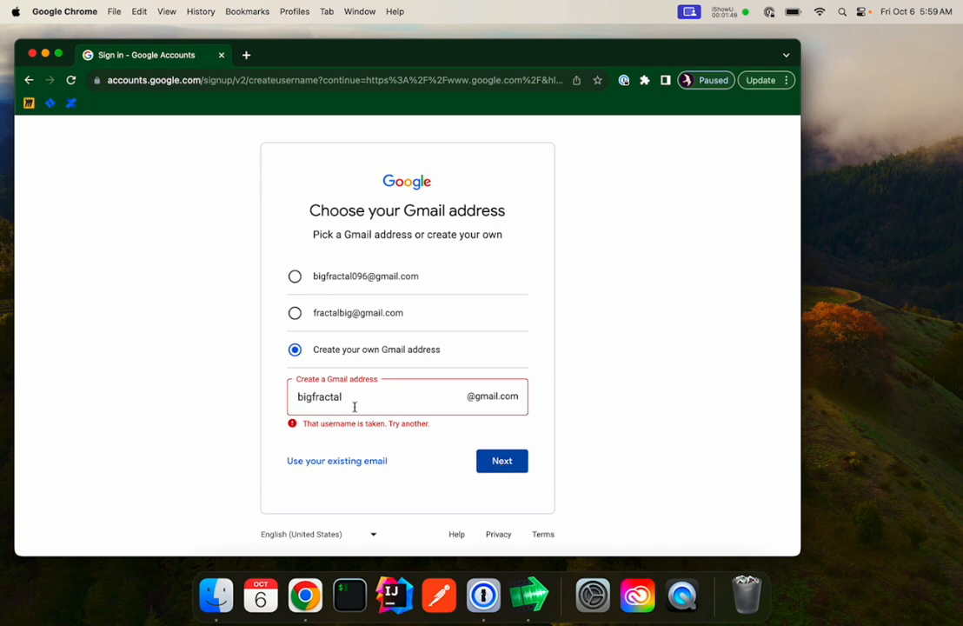
{"action": "left_click", "coordinate": [316, 398]}
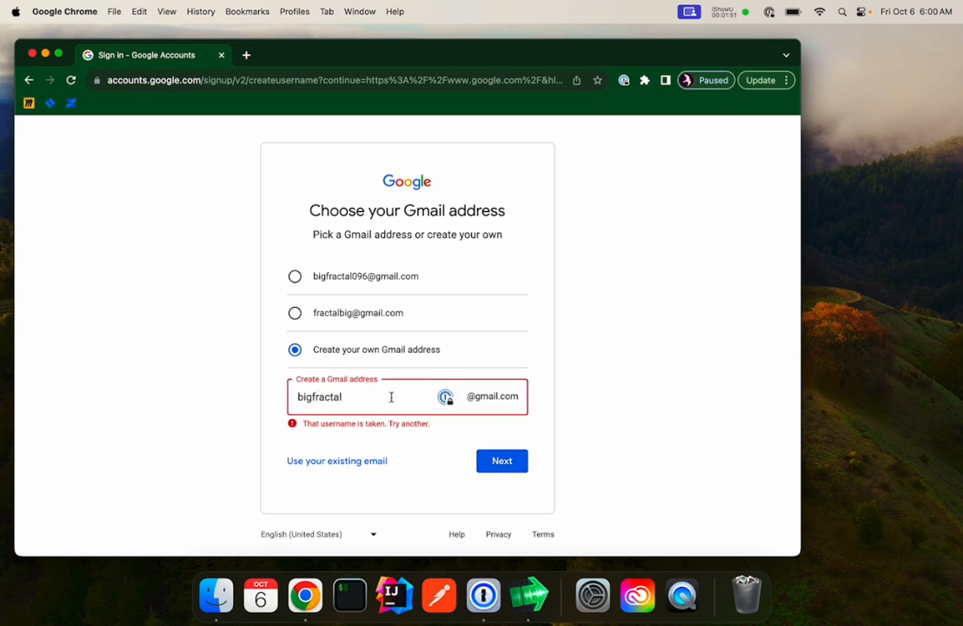
{"action": "type", "text": "."}
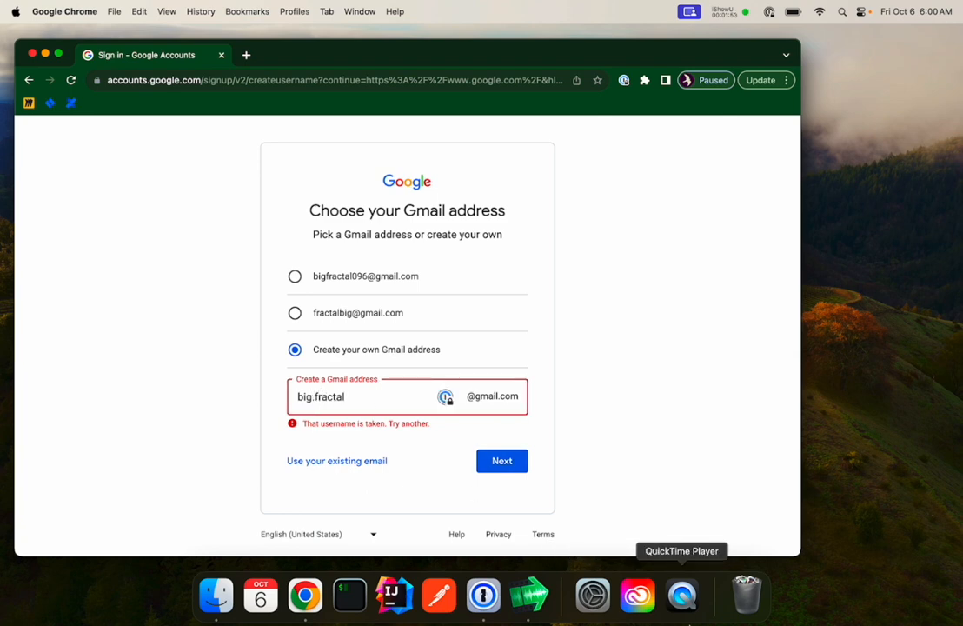
{"action": "left_click", "coordinate": [504, 471]}
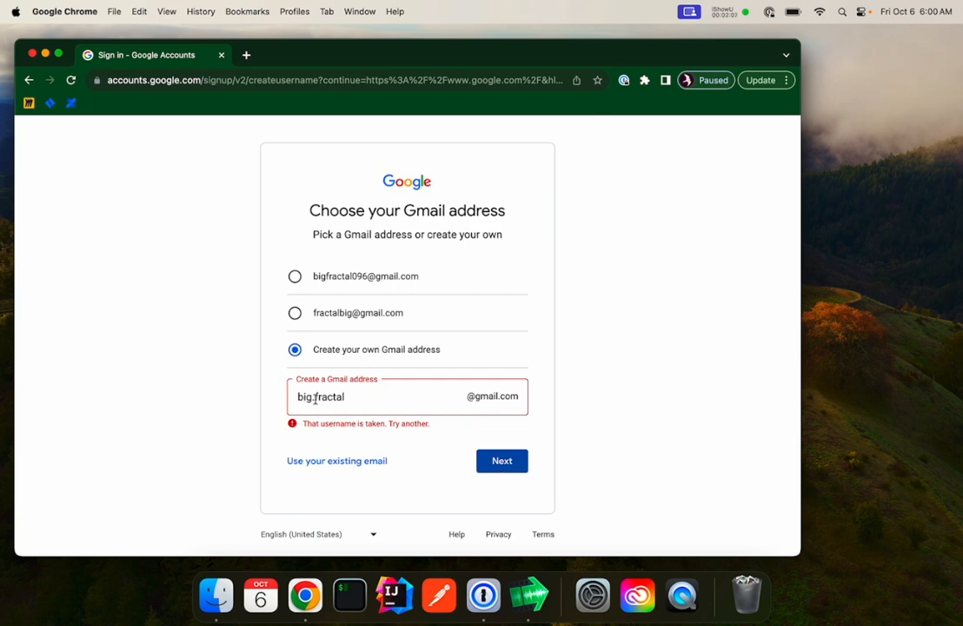
Replace it with a longer, available Gmail address and continue to the password step.
{"action": "left_click_drag", "start_coordinate": [316, 399], "coordinate": [240, 404]}
{"action": "type", "text": "b"}
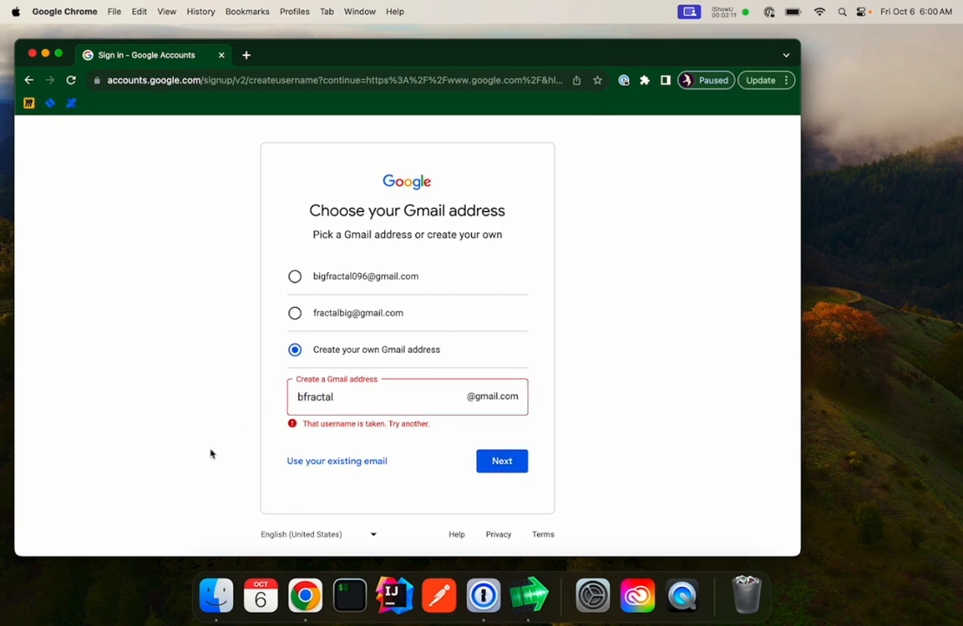
{"action": "key", "text": "BackSpace"}
{"action": "key", "text": "BackSpace"}
{"action": "key", "text": "BackSpace"}
{"action": "key", "text": "BackSpace"}
{"action": "key", "text": "BackSpace"}
{"action": "key", "text": "BackSpace"}
{"action": "key", "text": "BackSpace"}
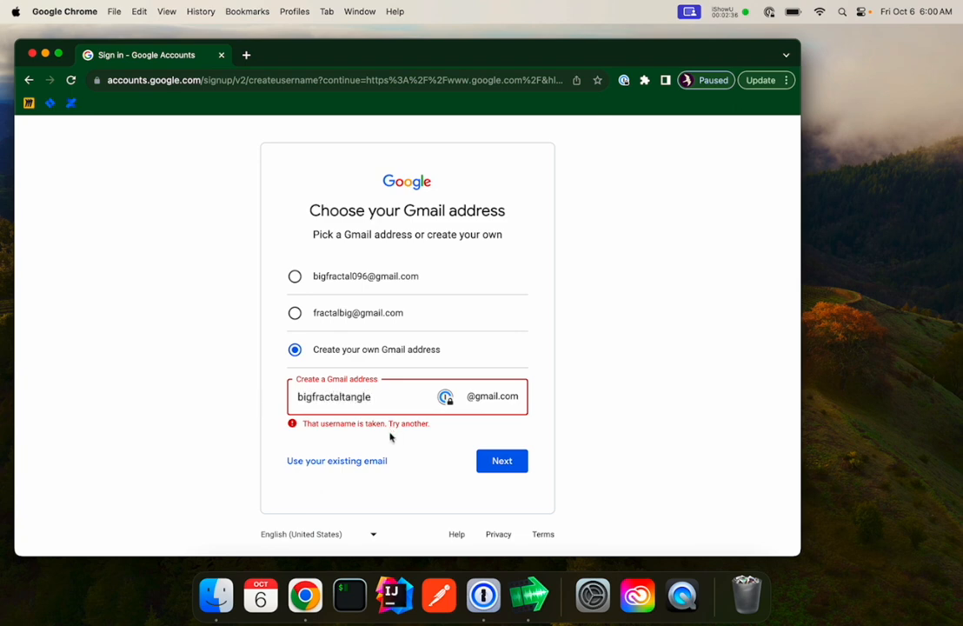
{"action": "left_click", "coordinate": [519, 471]}
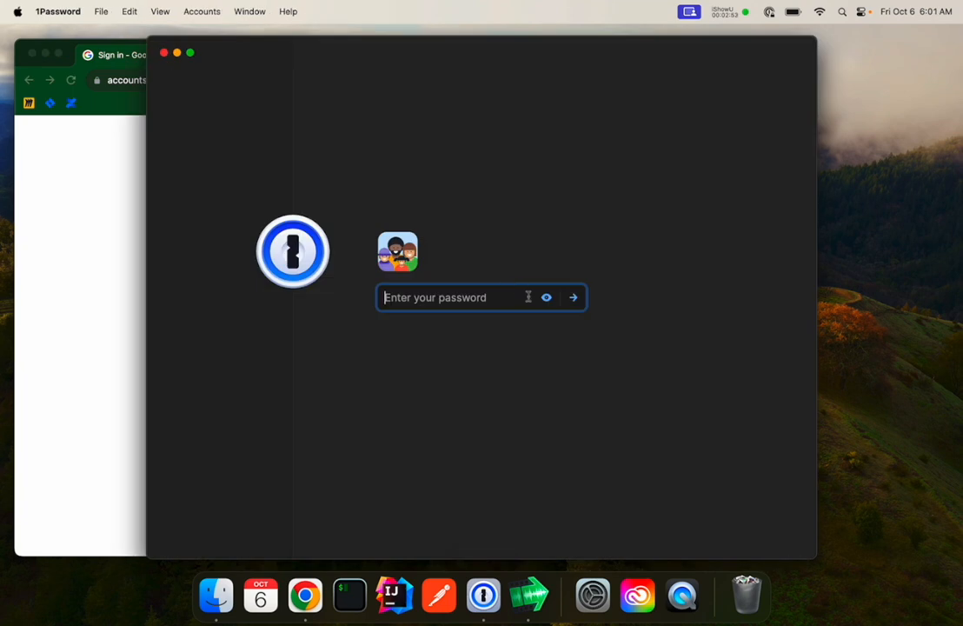
Unlock 1Password and start a new login item titled 'Google BFT'.
{"action": "type", "text": "••••••••••••••••••"}
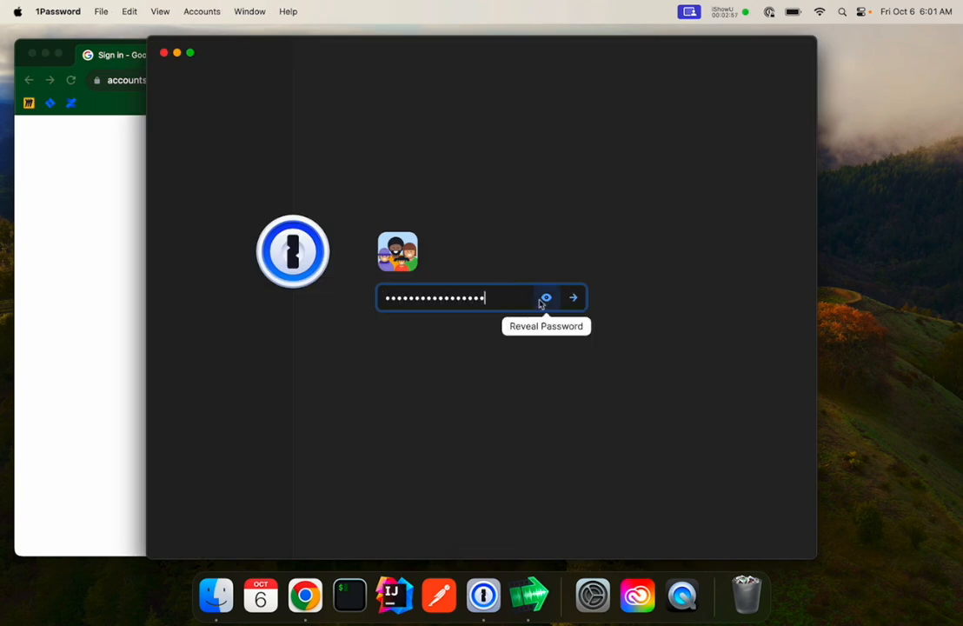
{"action": "key", "text": "Return"}
{"action": "left_click", "coordinate": [774, 54]}
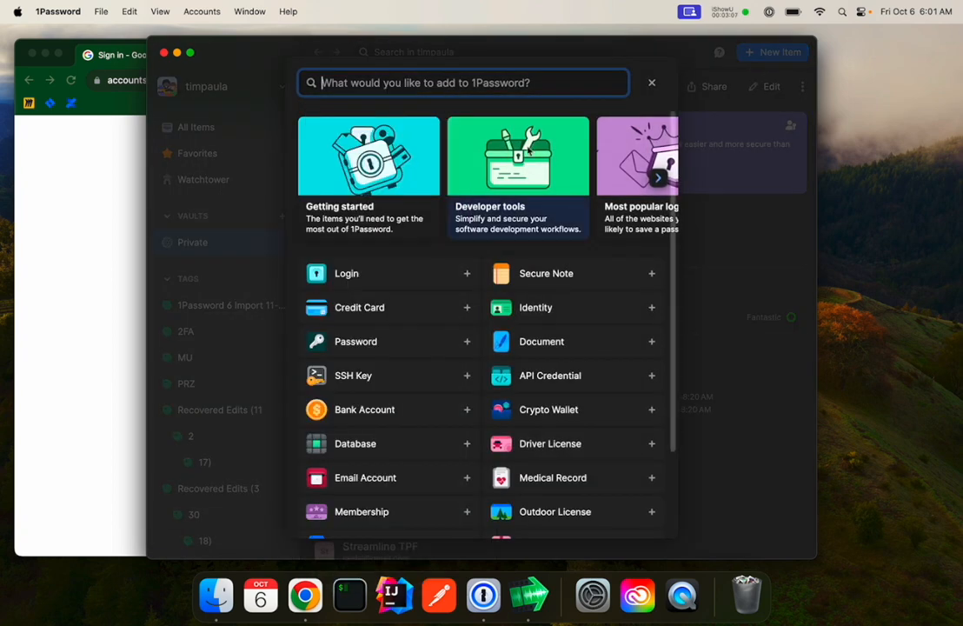
{"action": "left_click", "coordinate": [381, 274]}
{"action": "key", "text": "BackSpace"}
{"action": "key", "text": "BackSpace"}
{"action": "key", "text": "BackSpace"}
{"action": "key", "text": "BackSpace"}
{"action": "key", "text": "BackSpace"}
{"action": "type", "text": "Google "}
{"action": "type", "text": "BFG"}
{"action": "key", "text": "BackSpace"}
{"action": "type", "text": "T"}
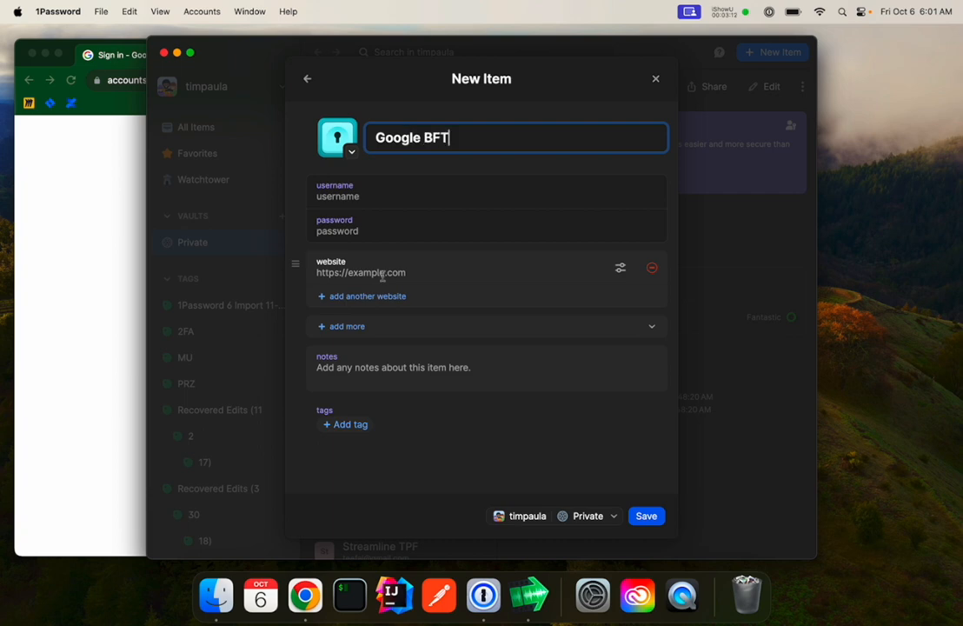
Enter the new Gmail address as username, add a generated password, and save the login.
{"action": "left_click", "coordinate": [376, 199]}
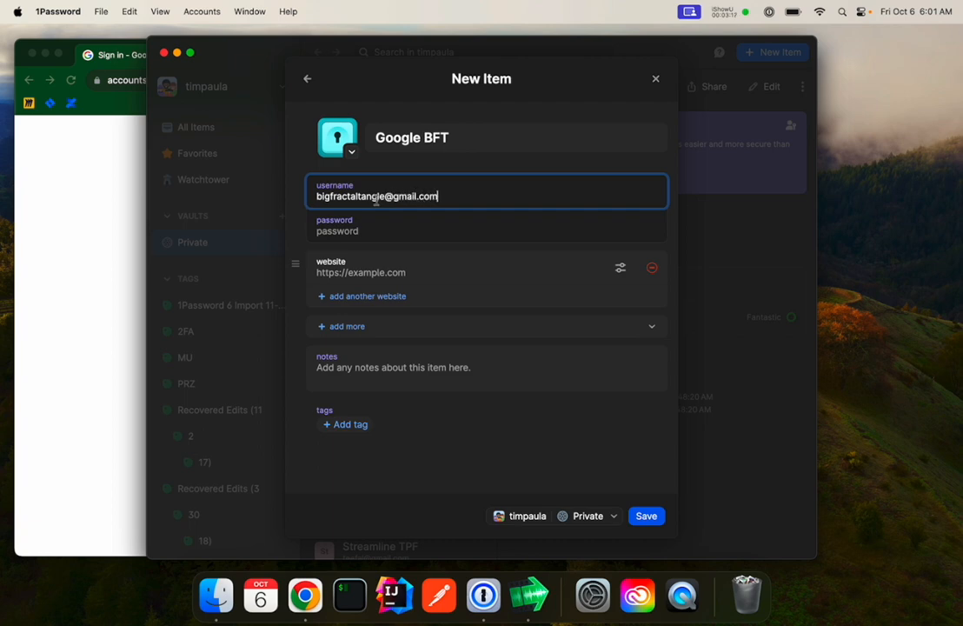
{"action": "left_click", "coordinate": [391, 221]}
{"action": "left_click", "coordinate": [408, 269]}
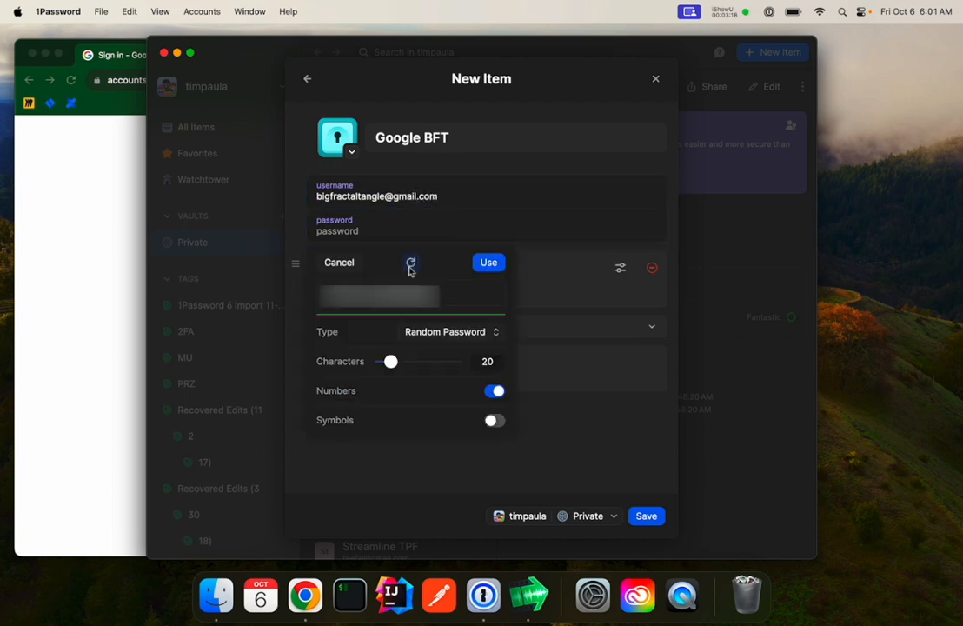
{"action": "left_click", "coordinate": [489, 263]}
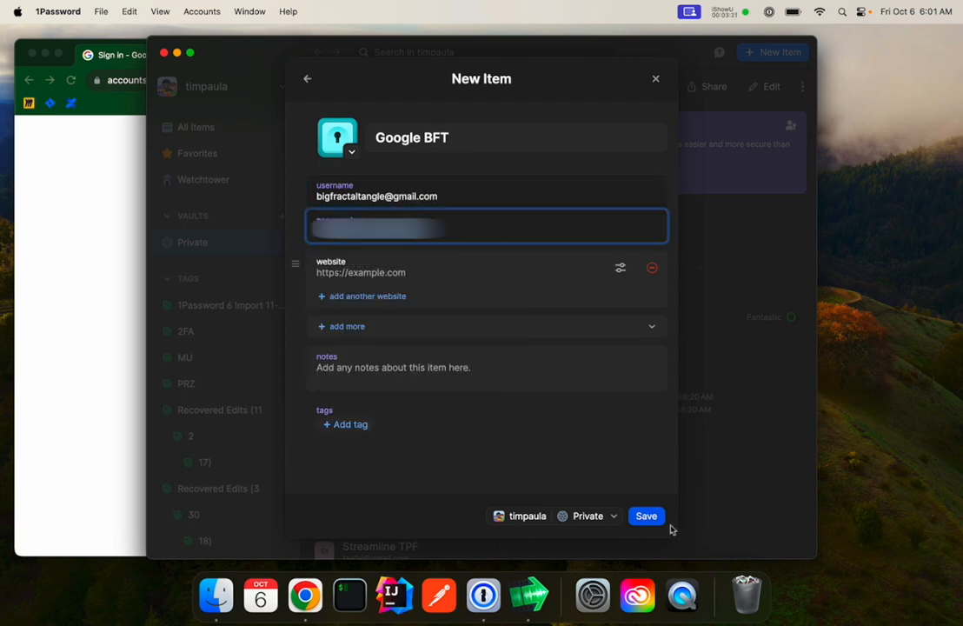
{"action": "left_click", "coordinate": [647, 518]}
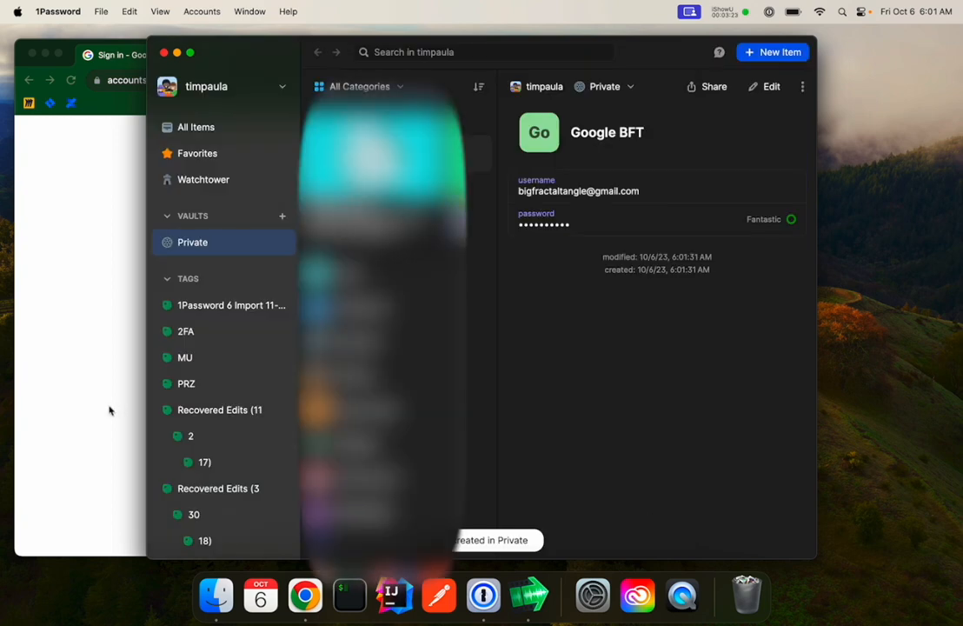
{"action": "left_click", "coordinate": [112, 408]}
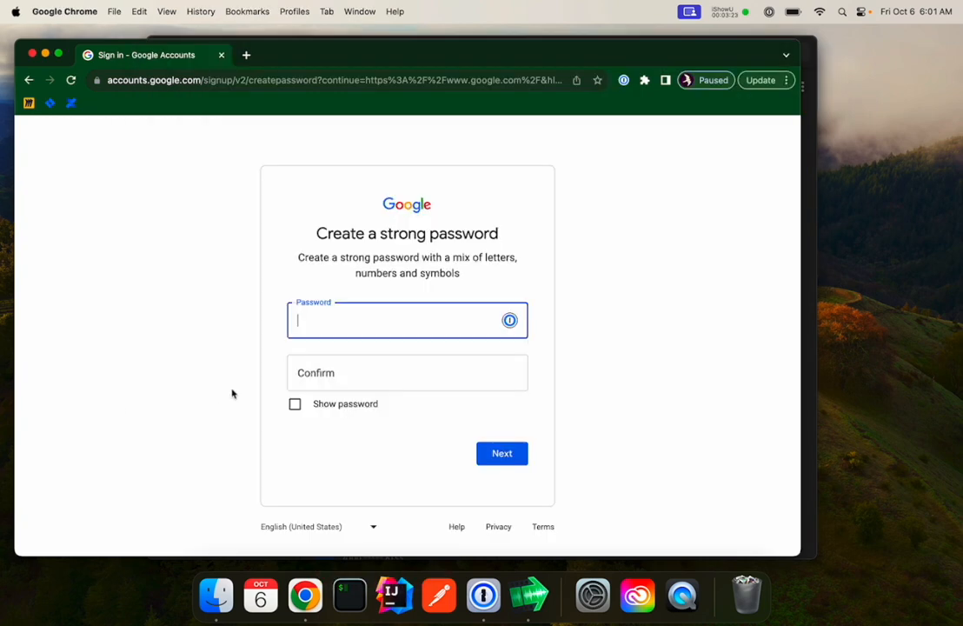
Paste the generated password into both password fields and verify the phone with the texted code.
{"action": "key", "text": "super+v"}
{"action": "left_click", "coordinate": [365, 375]}
{"action": "key", "text": "super+v"}
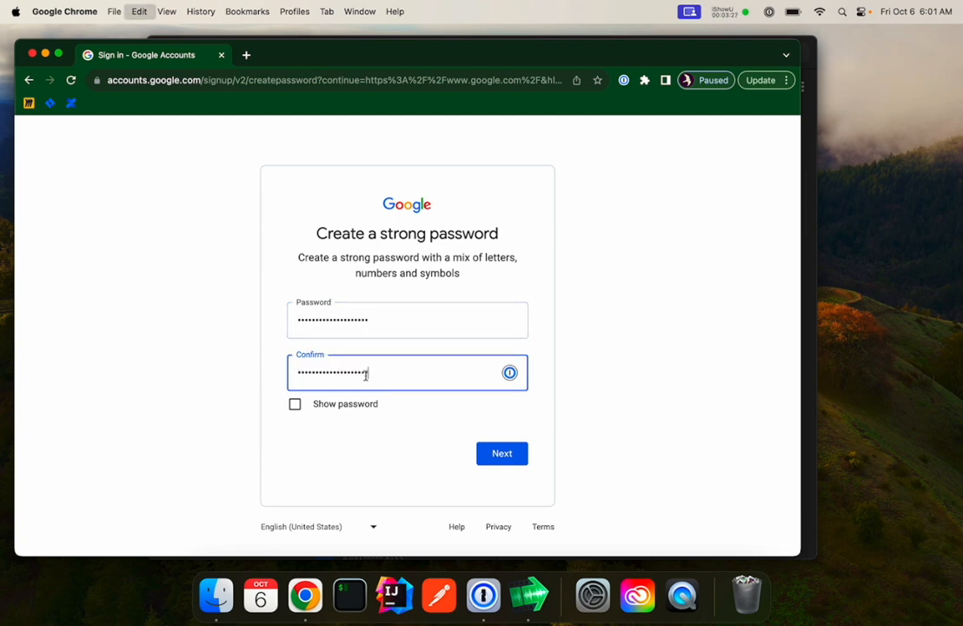
{"action": "left_click", "coordinate": [498, 455]}
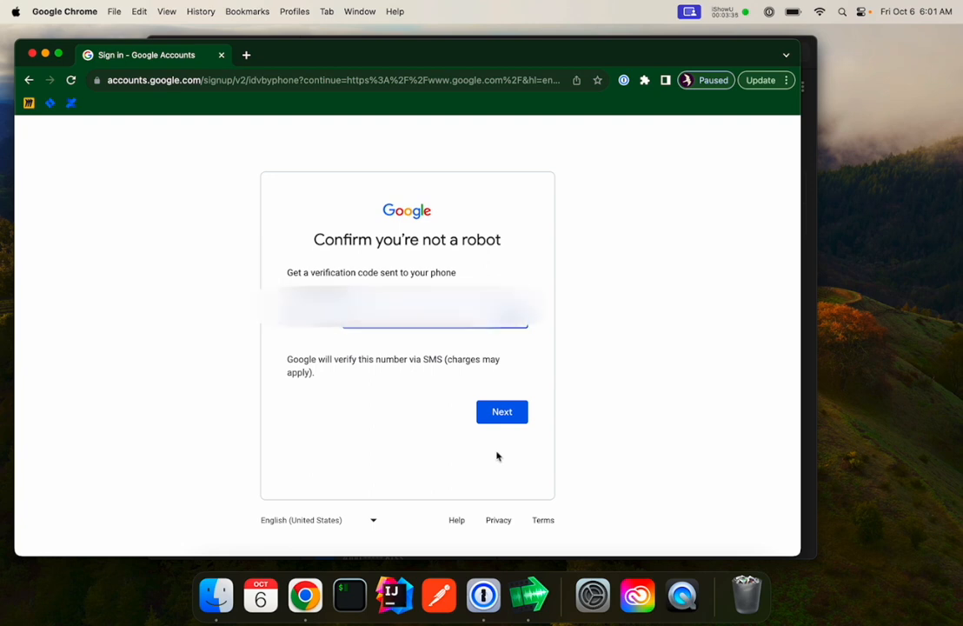
{"action": "left_click", "coordinate": [505, 417]}
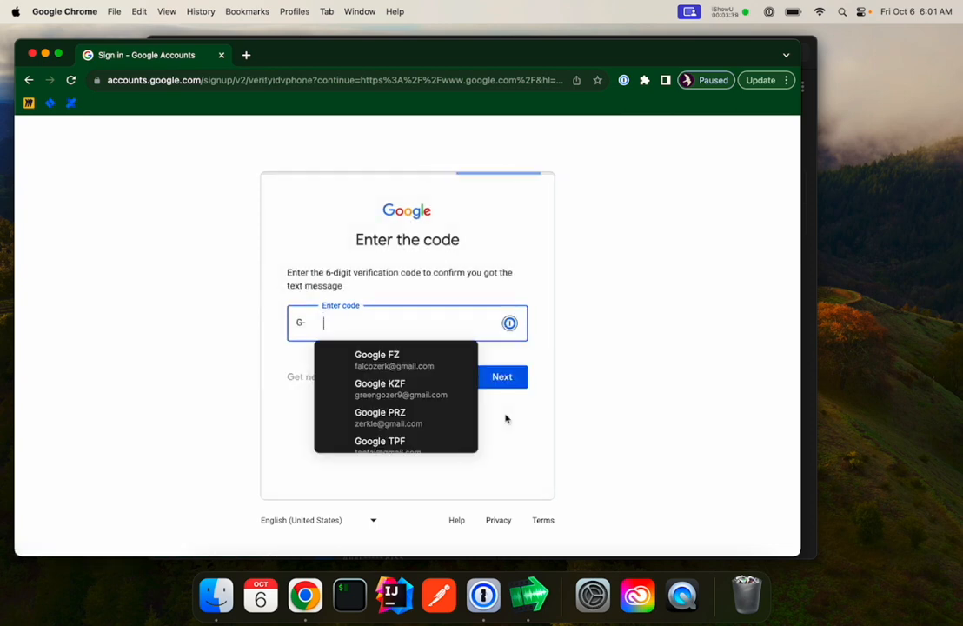
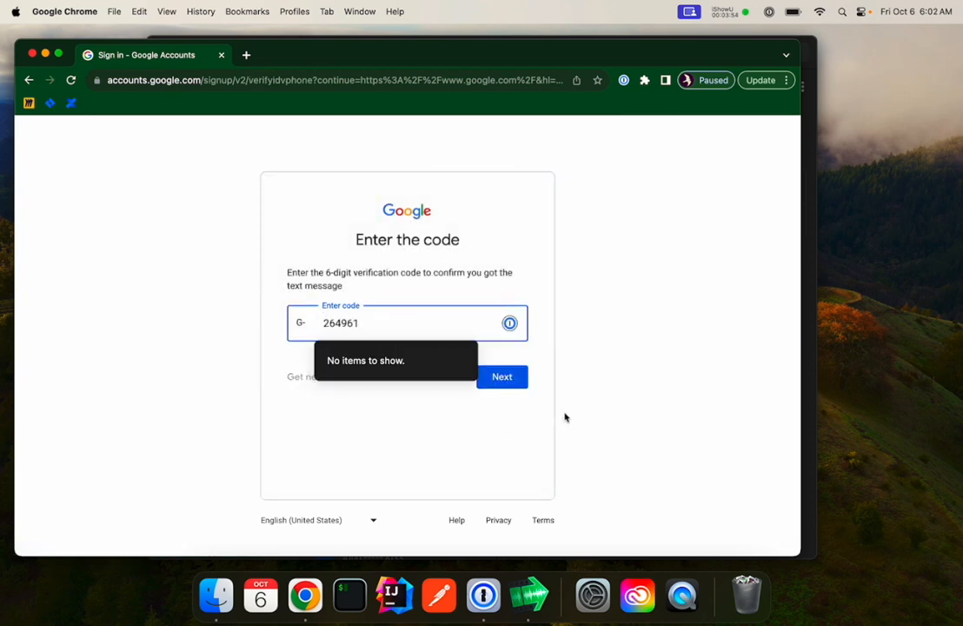
{"action": "left_click", "coordinate": [515, 378]}
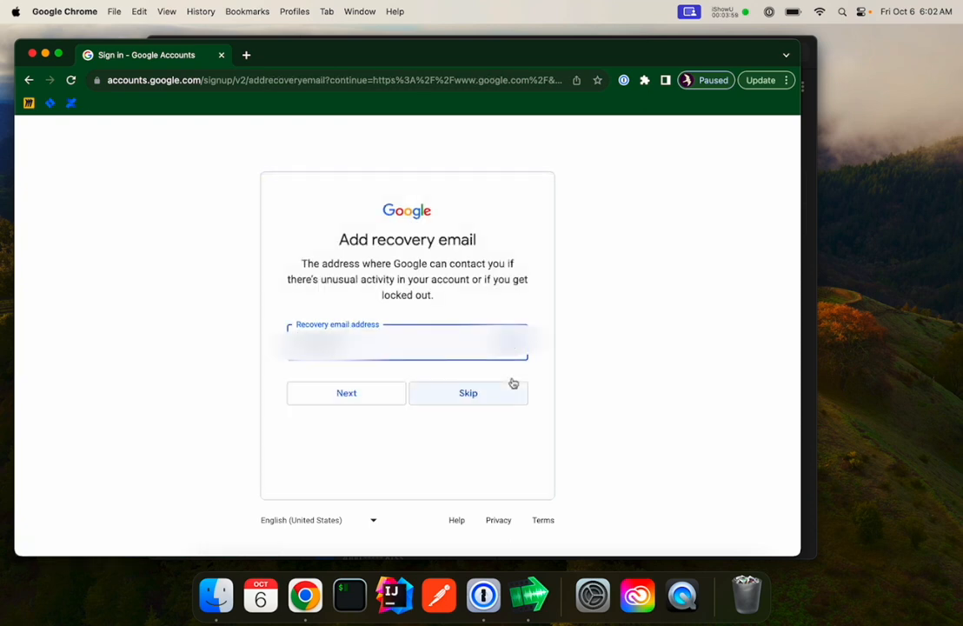
Submit the recovery email, skip the phone-number steps, and confirm the account info.
{"action": "left_click", "coordinate": [356, 400]}
{"action": "left_click", "coordinate": [430, 372]}
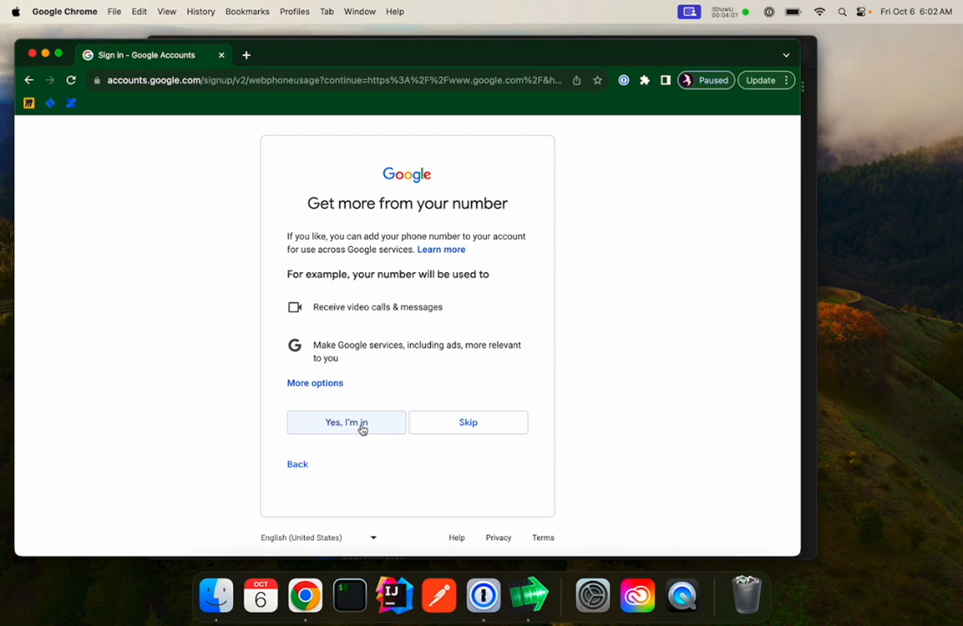
{"action": "left_click", "coordinate": [439, 425]}
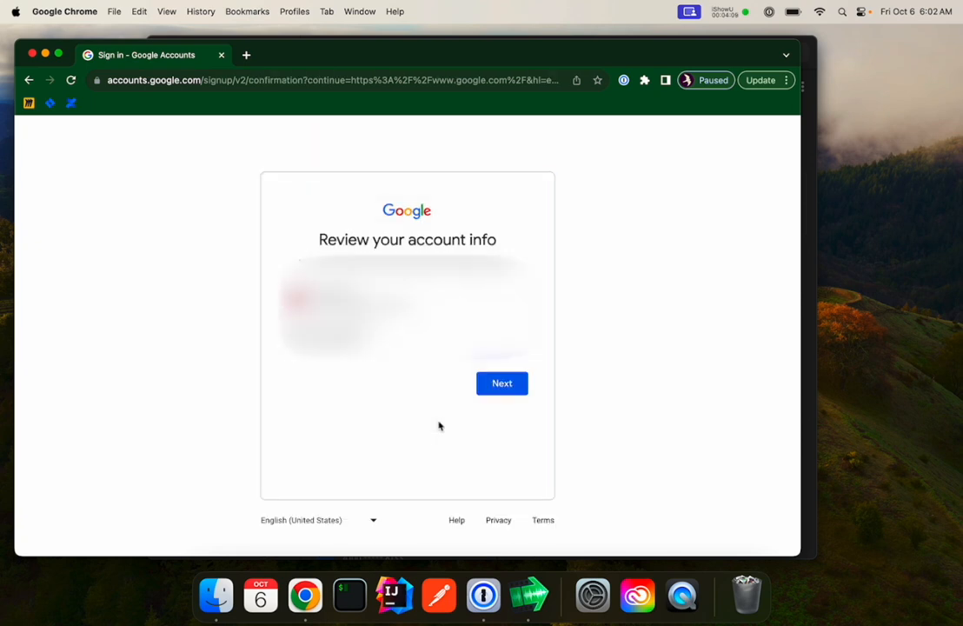
{"action": "left_click", "coordinate": [504, 391]}
Agree to the Privacy and Terms and confirm the personalization settings.
{"action": "scroll", "coordinate": [504, 395], "scroll_direction": "down", "scroll_amount": 15}
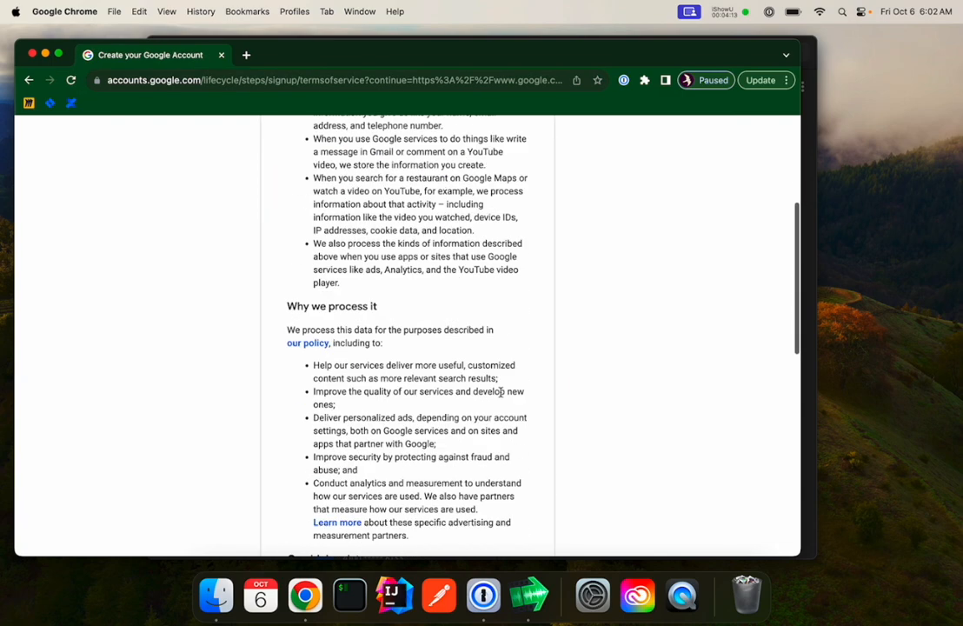
{"action": "left_click", "coordinate": [491, 460]}
{"action": "left_click", "coordinate": [481, 412]}
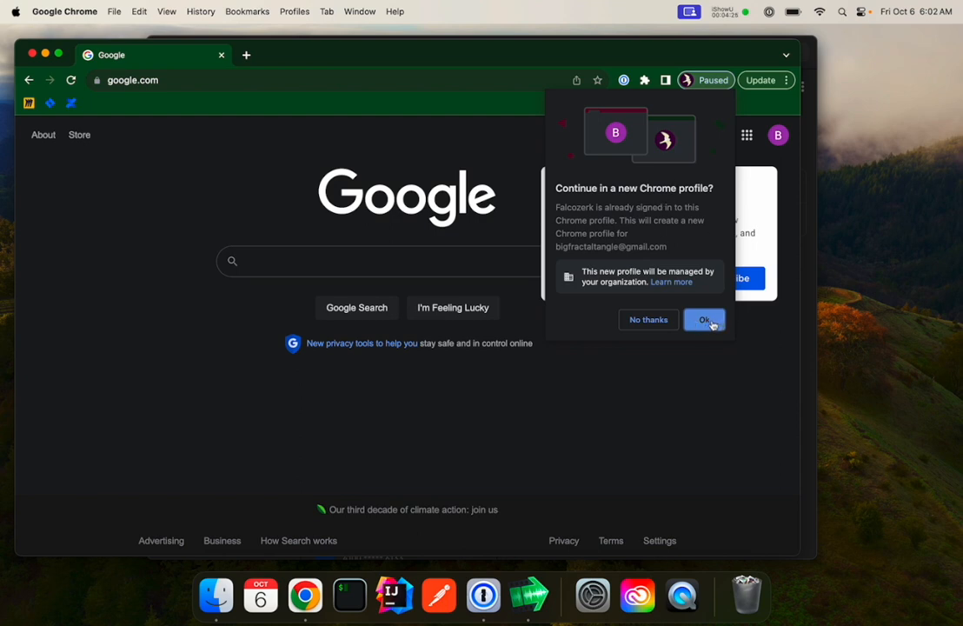
Create and customize a new Chrome profile for the account, then decline the Google Fi promotion.
{"action": "left_click", "coordinate": [709, 322]}
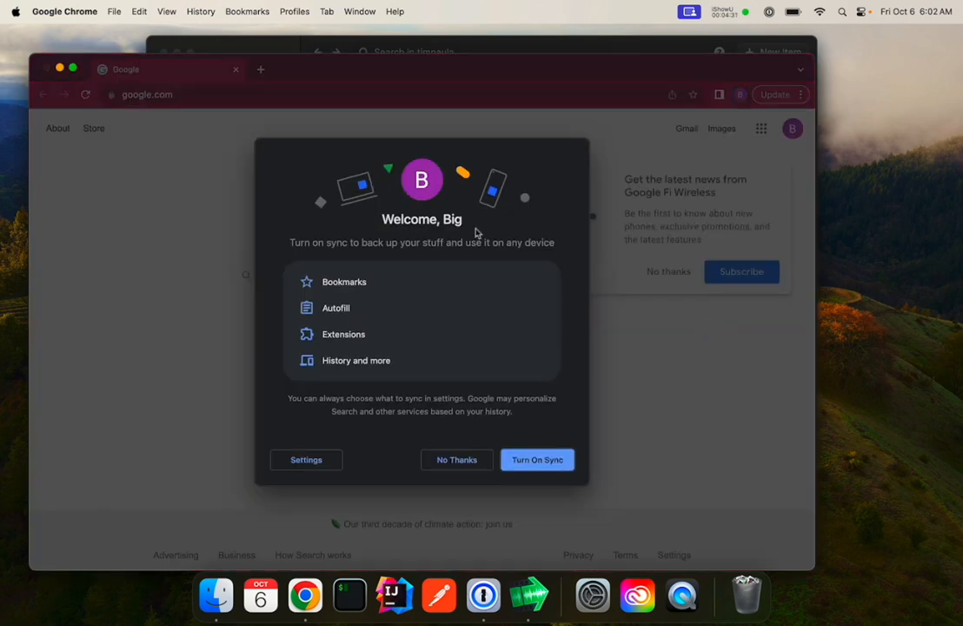
{"action": "left_click", "coordinate": [536, 460]}
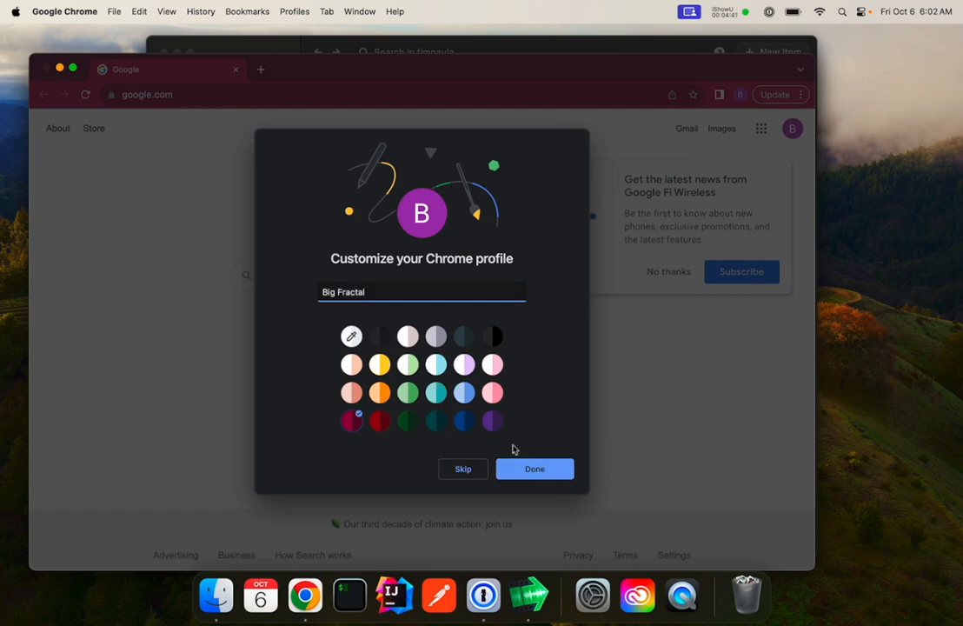
{"action": "left_click", "coordinate": [535, 470]}
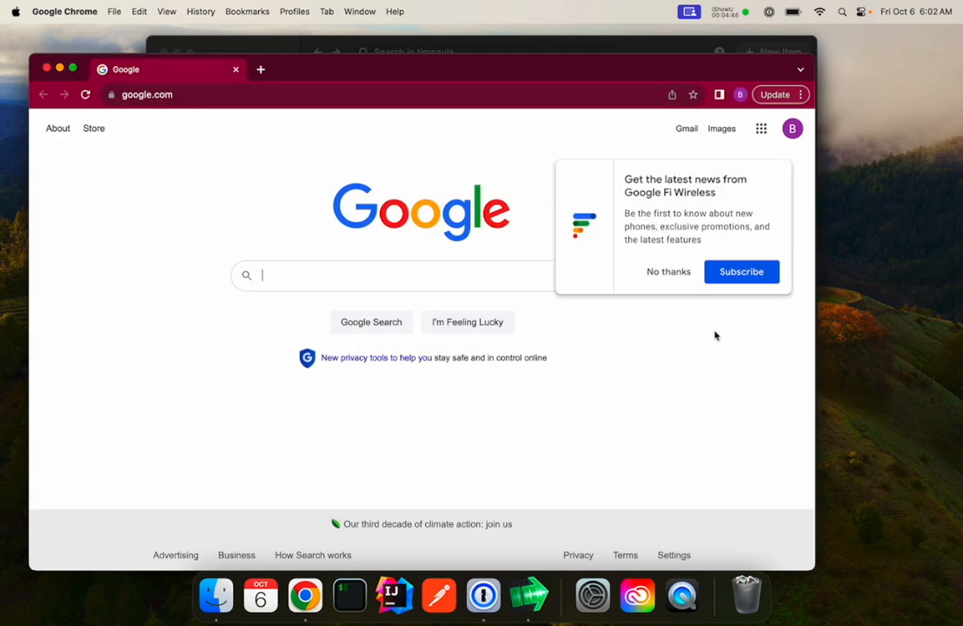
{"action": "left_click", "coordinate": [670, 272]}
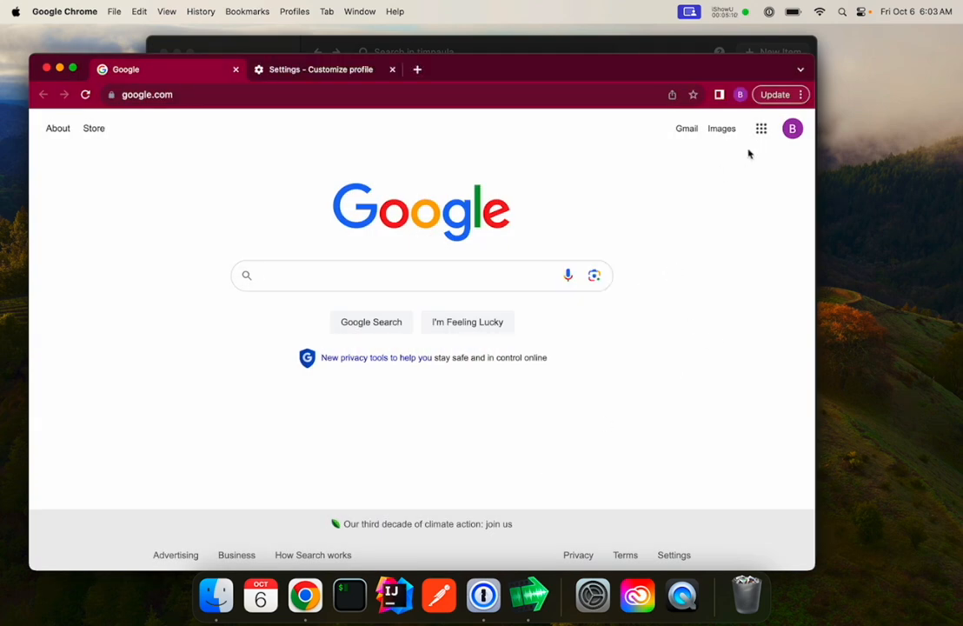
Upload the Mandelbrot spiral from Downloads using Personal info's profile picture 'From computer' option.
{"action": "left_click", "coordinate": [791, 129]}
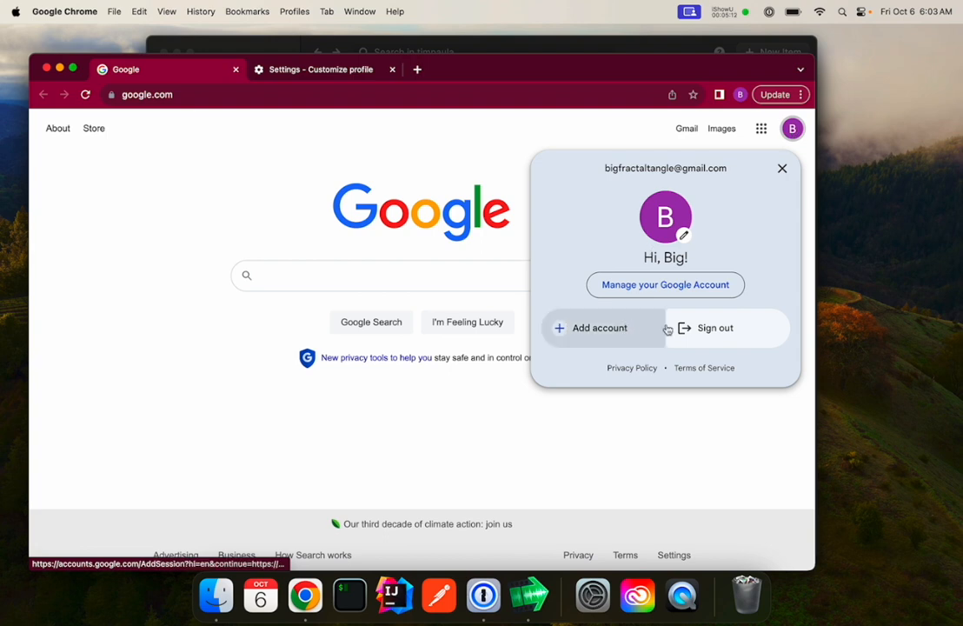
{"action": "left_click", "coordinate": [711, 291]}
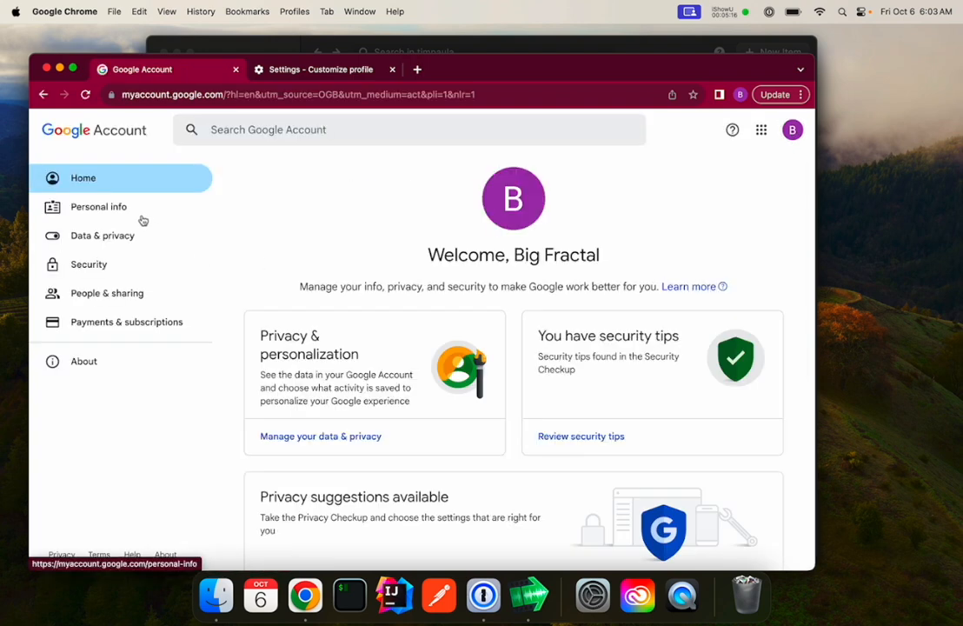
{"action": "left_click", "coordinate": [133, 209]}
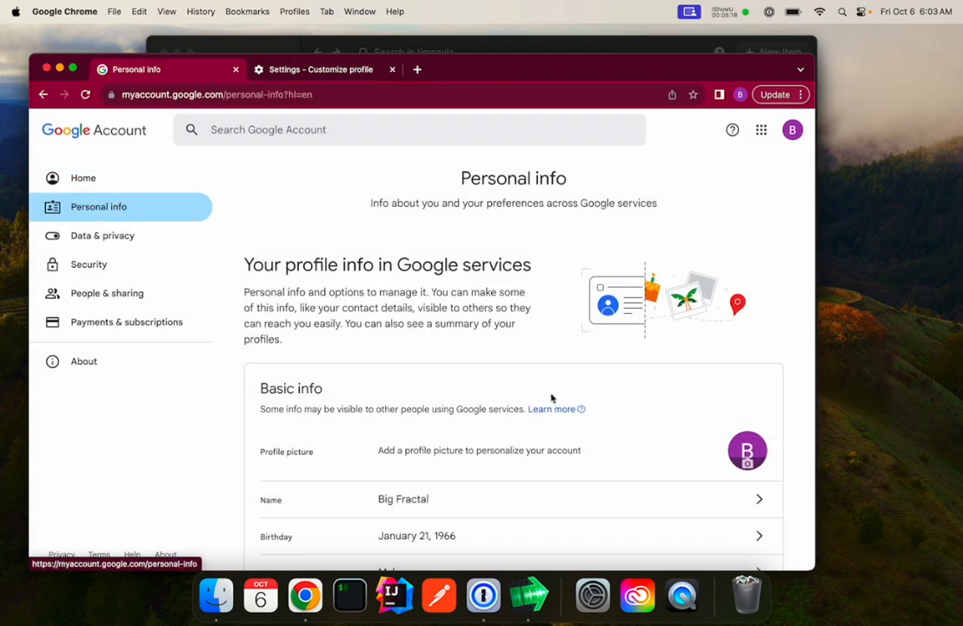
{"action": "left_click", "coordinate": [744, 451]}
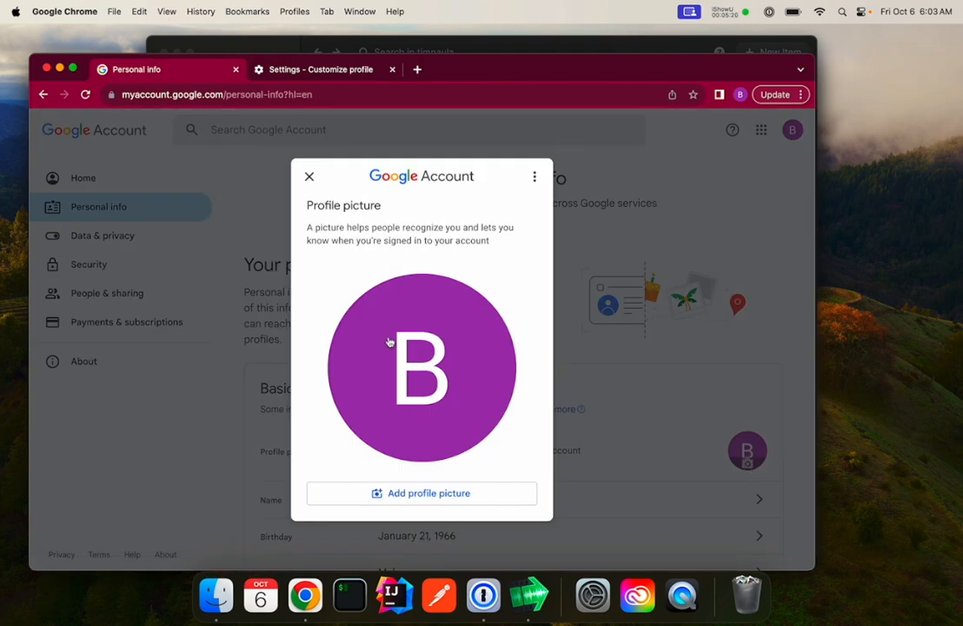
{"action": "left_click", "coordinate": [423, 495]}
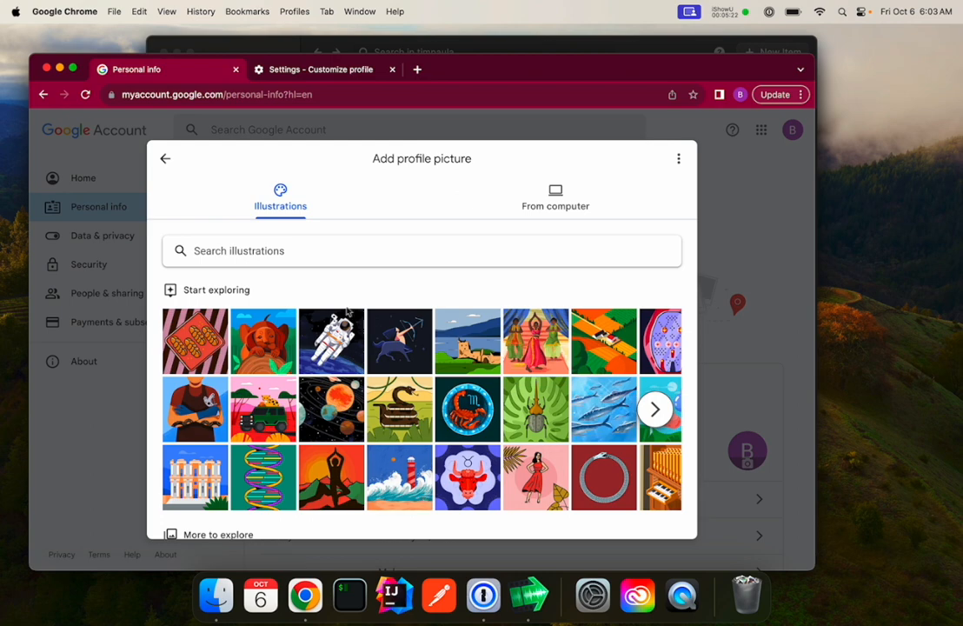
{"action": "left_click", "coordinate": [576, 203]}
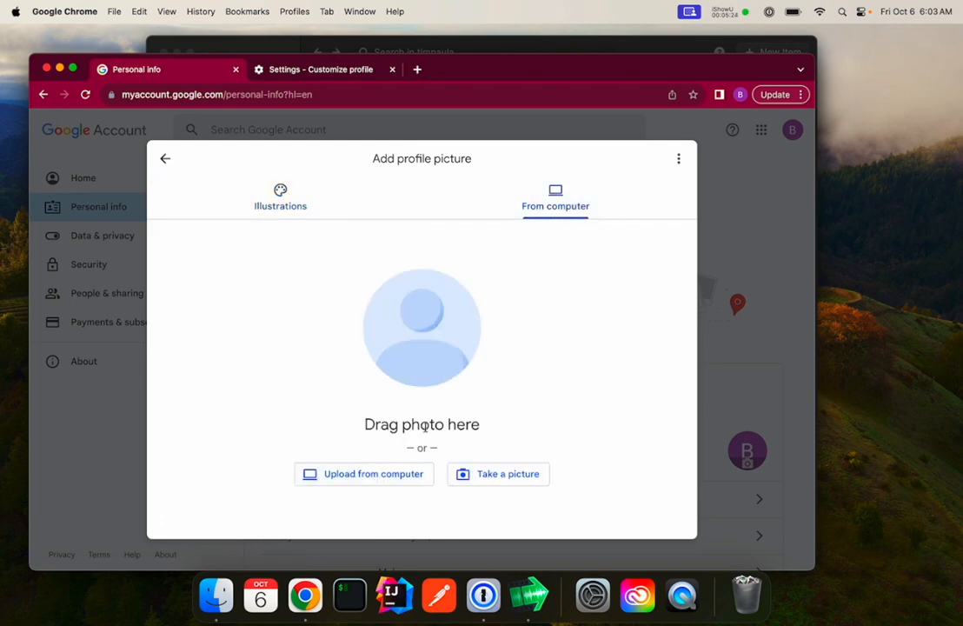
{"action": "left_click", "coordinate": [397, 474]}
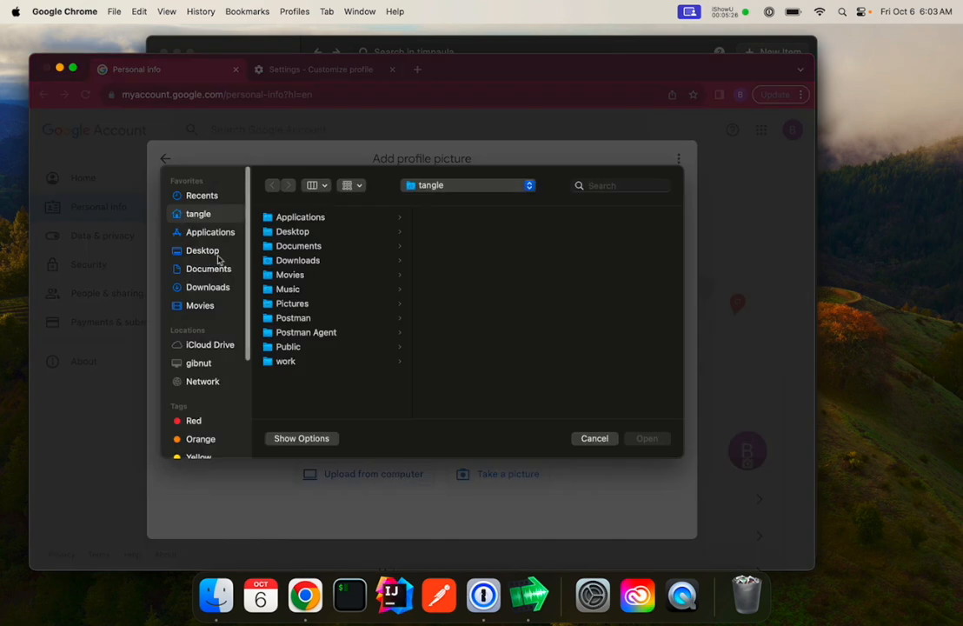
{"action": "left_click", "coordinate": [213, 287]}
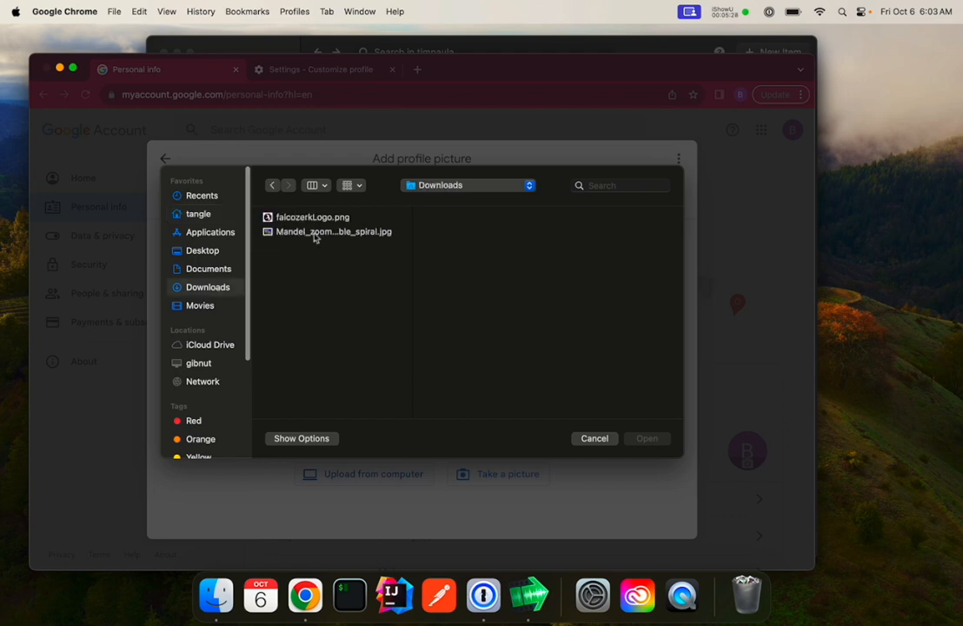
{"action": "left_click", "coordinate": [315, 233]}
{"action": "double_click", "coordinate": [315, 233]}
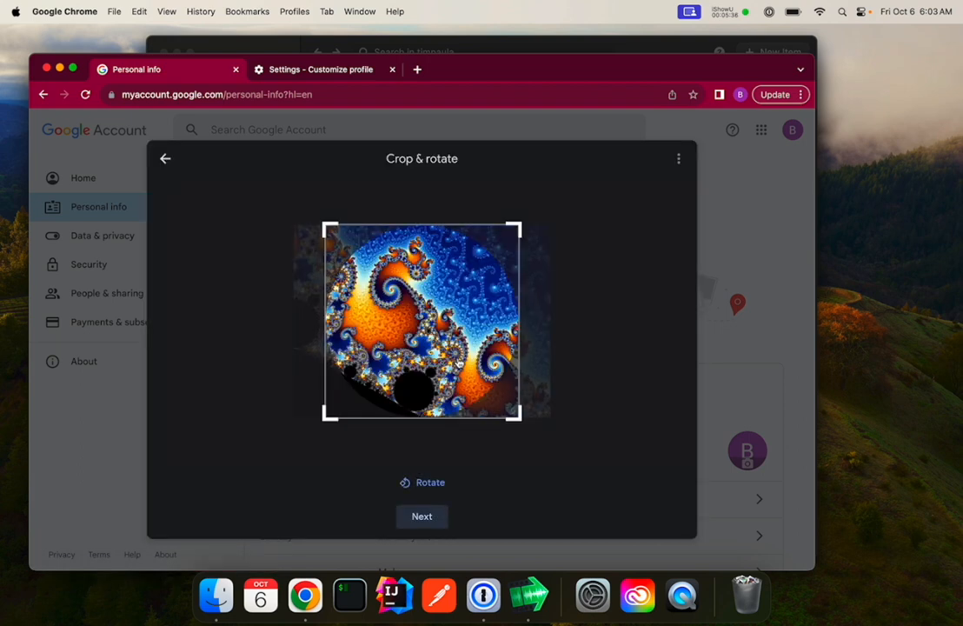
Accept the crop and save the Mandelbrot spiral as the Google Account profile picture.
{"action": "left_click", "coordinate": [423, 517]}
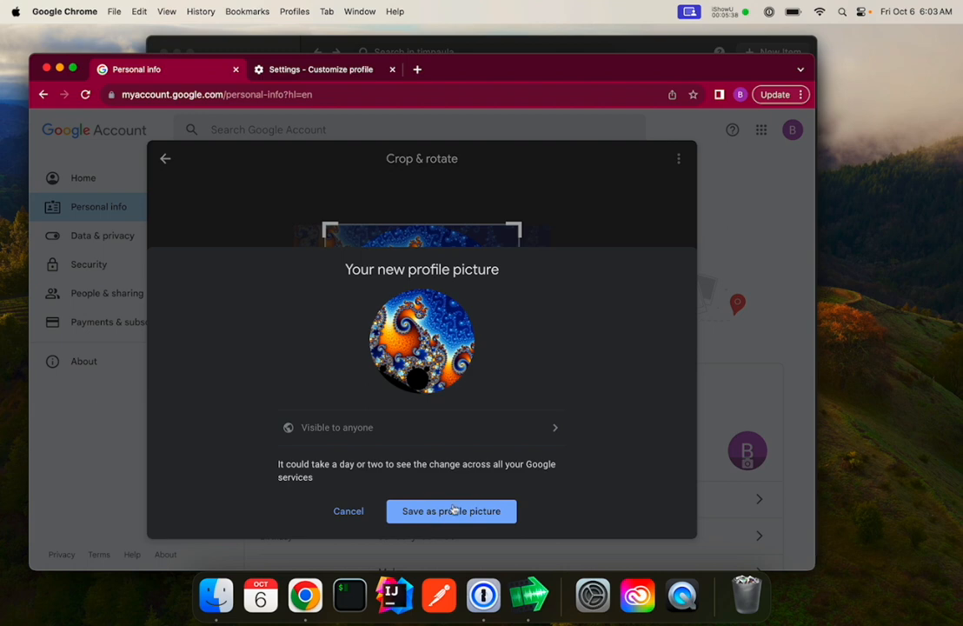
{"action": "left_click", "coordinate": [451, 511]}
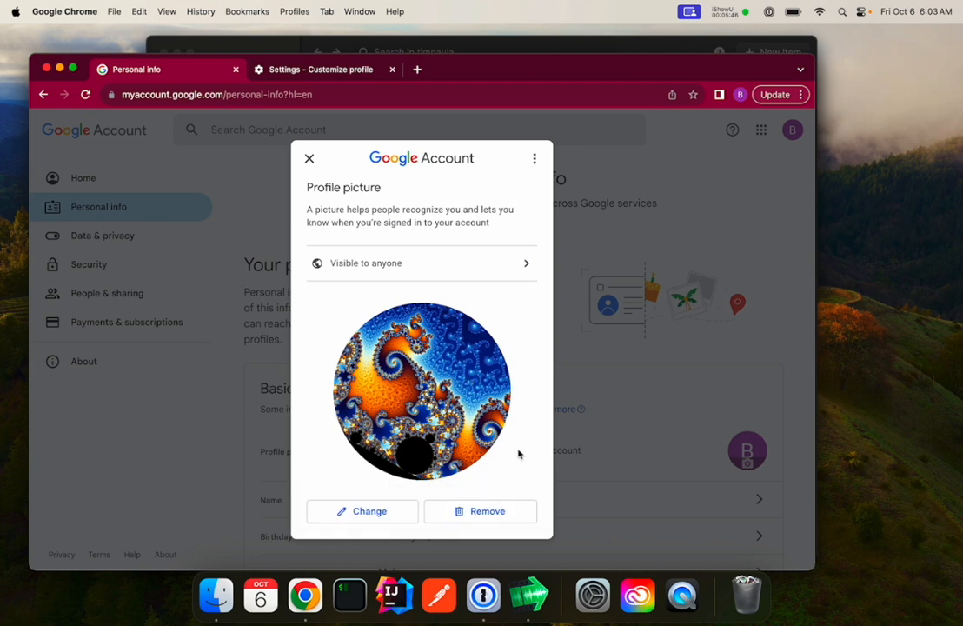
{"action": "left_click", "coordinate": [308, 159]}
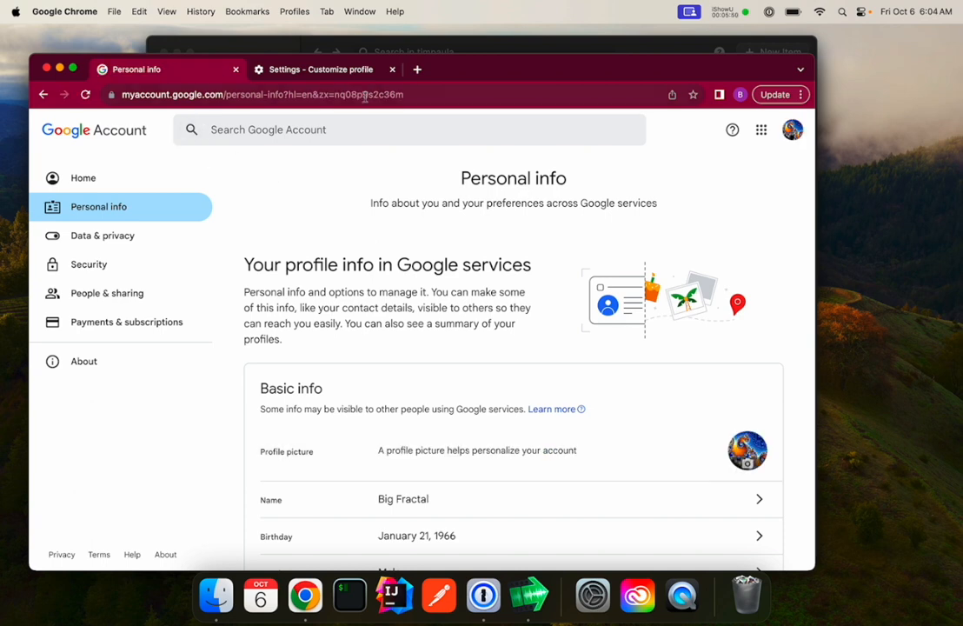
{"action": "left_click", "coordinate": [740, 94]}
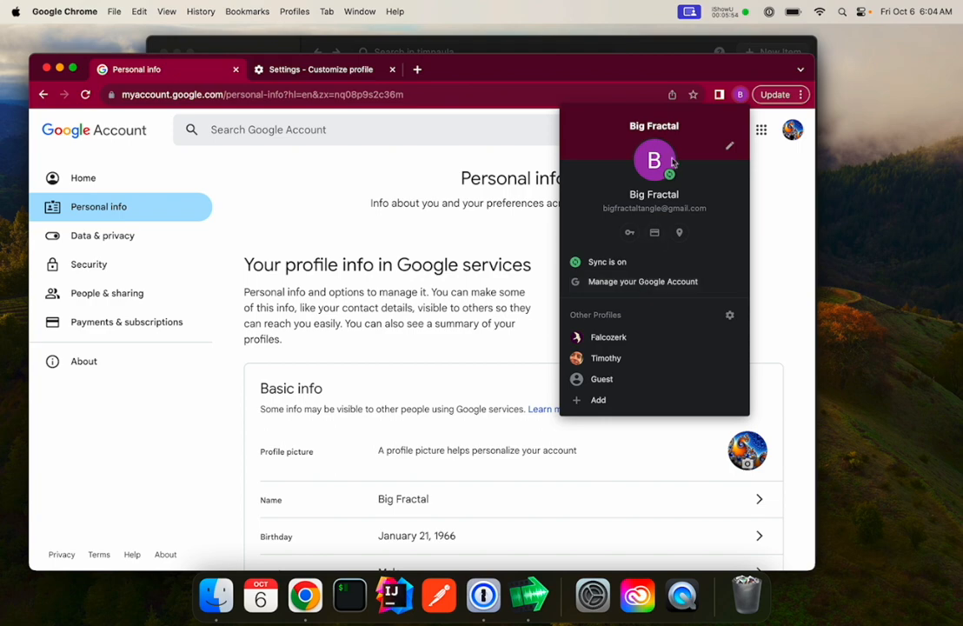
Review and reload Chrome's Customize profile settings, then close that Settings tab.
{"action": "left_click", "coordinate": [729, 146]}
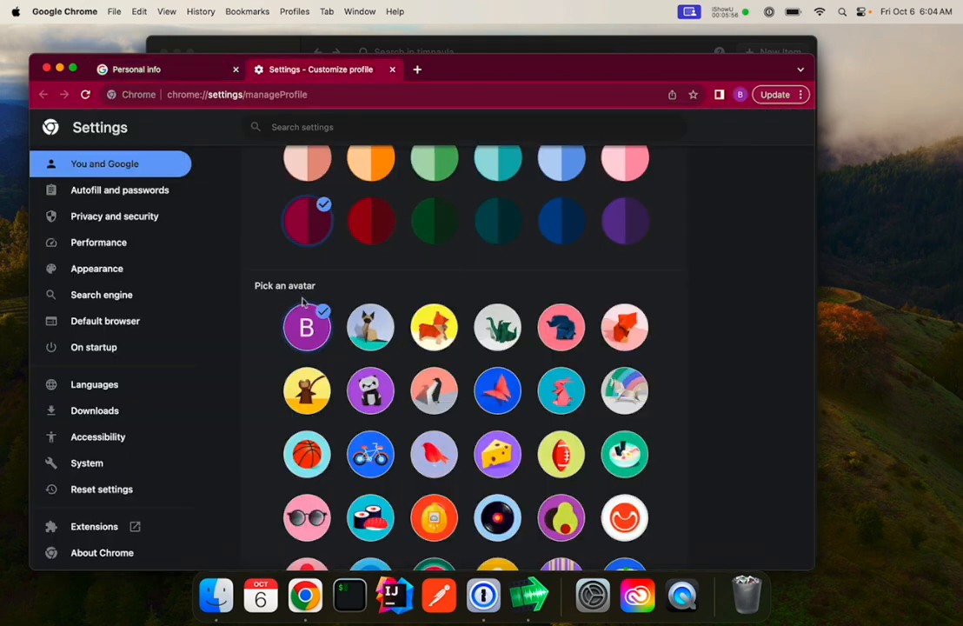
{"action": "scroll", "coordinate": [300, 299], "scroll_direction": "up", "scroll_amount": 5}
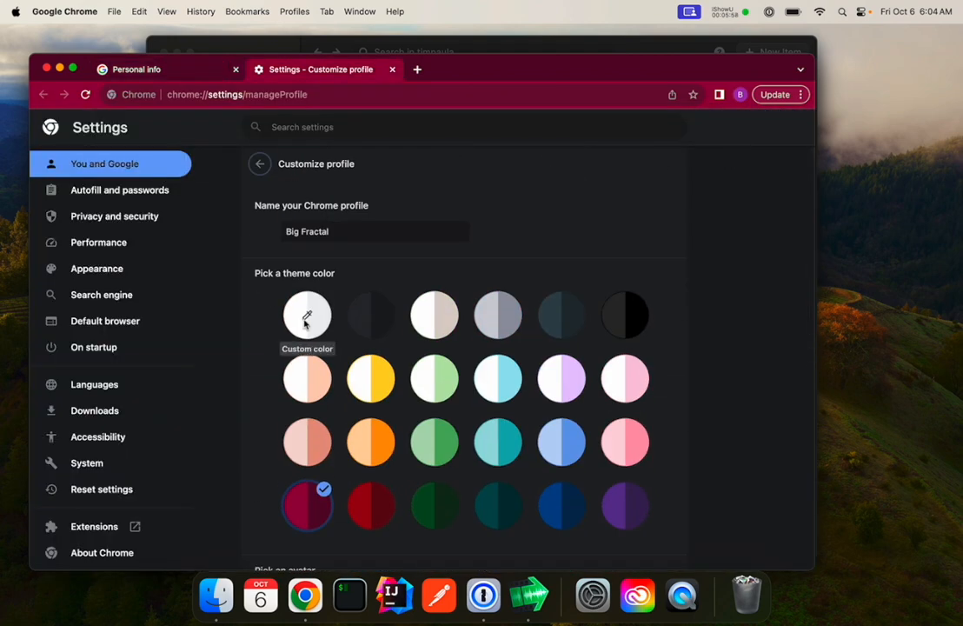
{"action": "scroll", "coordinate": [304, 323], "scroll_direction": "down", "scroll_amount": 5}
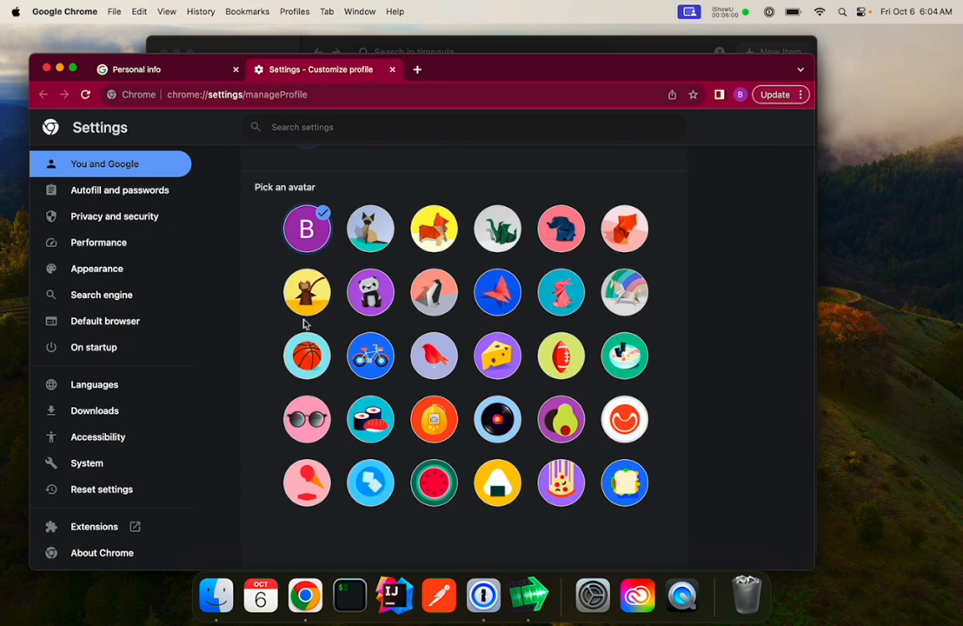
{"action": "left_click", "coordinate": [86, 95]}
{"action": "scroll", "coordinate": [268, 372], "scroll_direction": "down", "scroll_amount": 5}
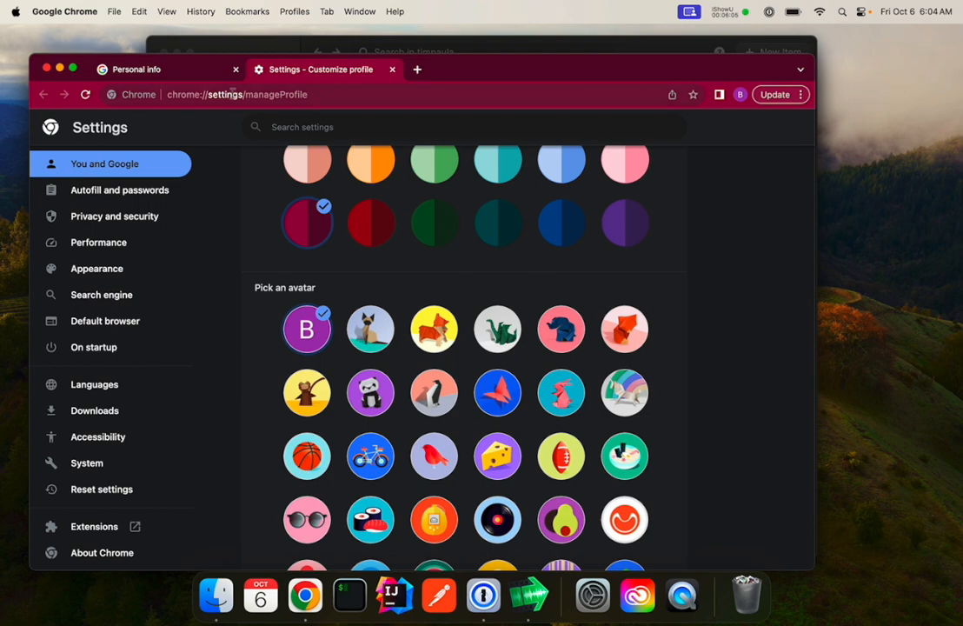
{"action": "left_click", "coordinate": [392, 70]}
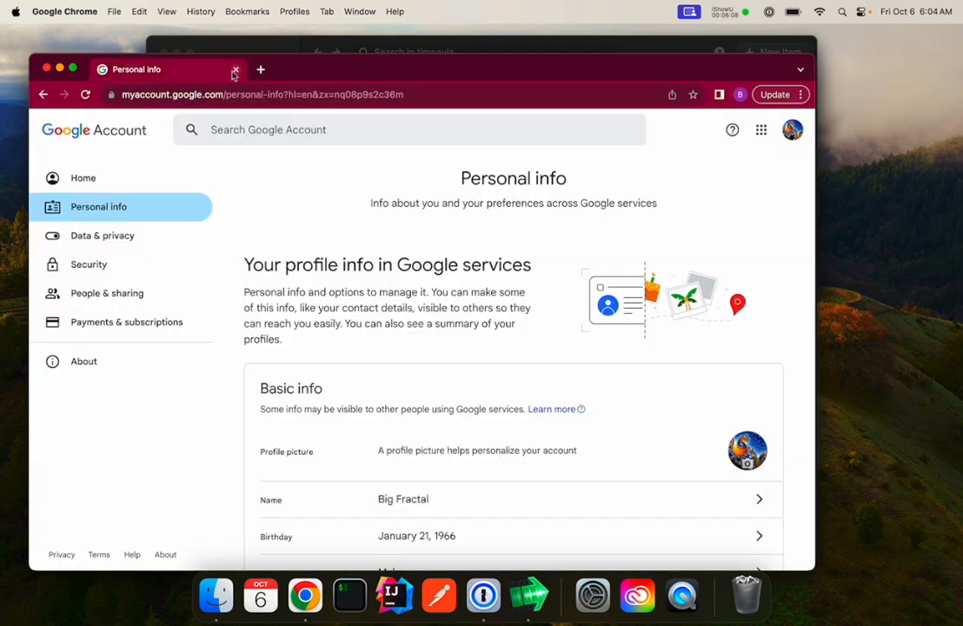
Open a new tab, dismiss the ad privacy notice, and close the Personal info tab.
{"action": "left_click", "coordinate": [260, 70]}
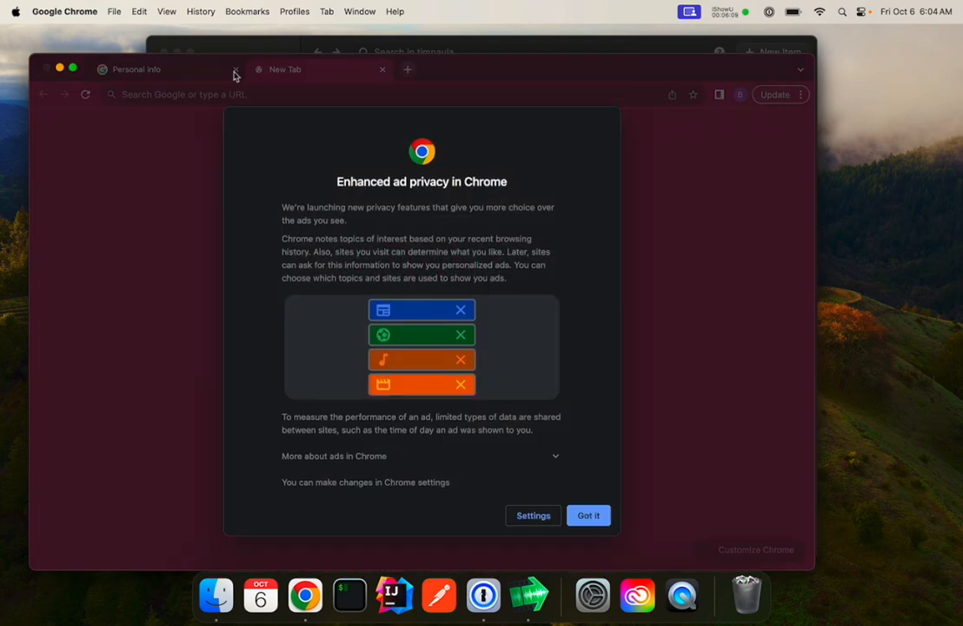
{"action": "left_click", "coordinate": [590, 519]}
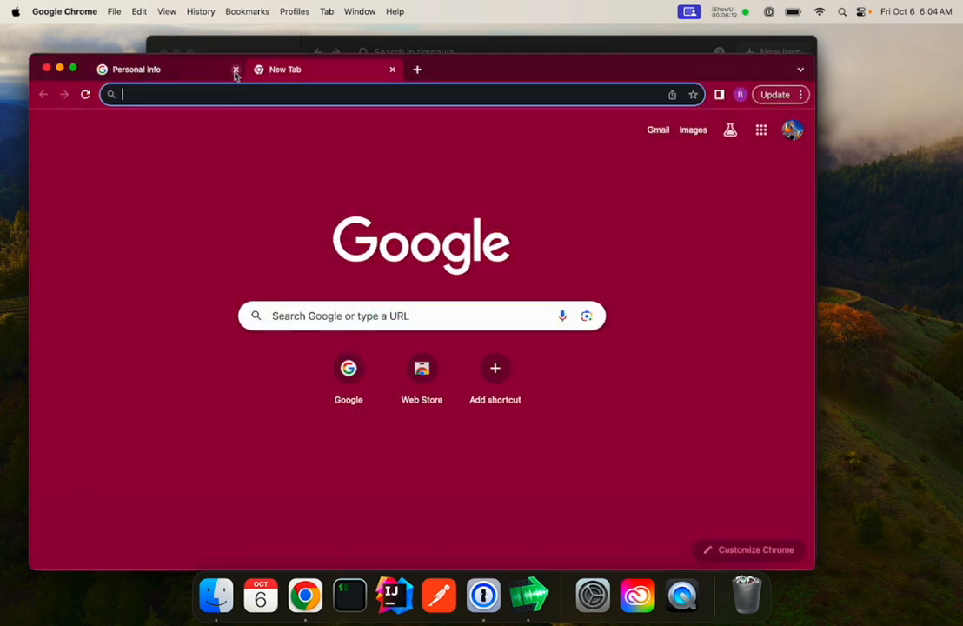
{"action": "left_click", "coordinate": [235, 70]}
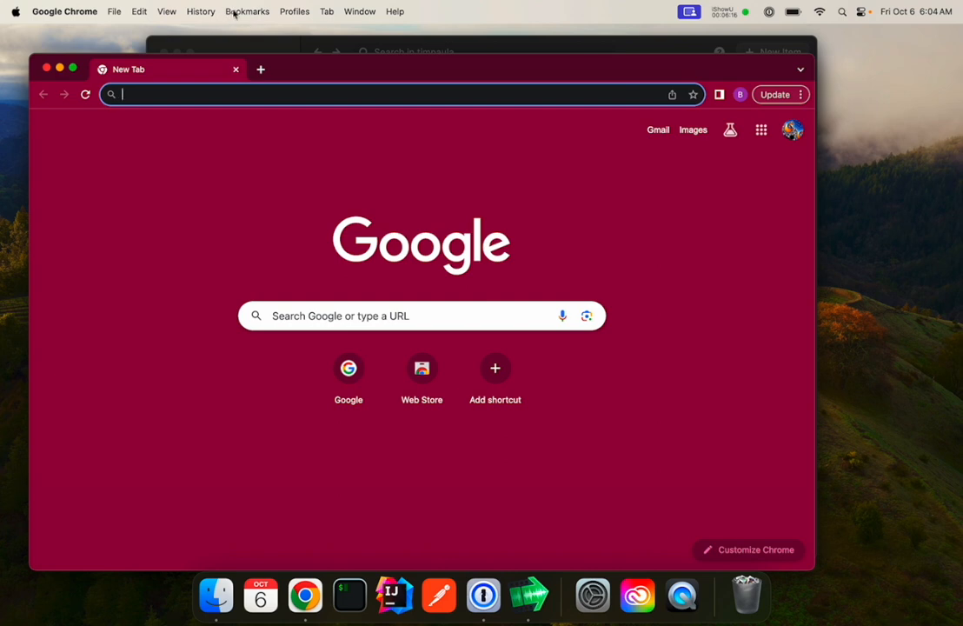
Set Chrome's bookmarks bar to always show via View > Always Show Bookmarks Bar.
{"action": "left_click", "coordinate": [294, 11]}
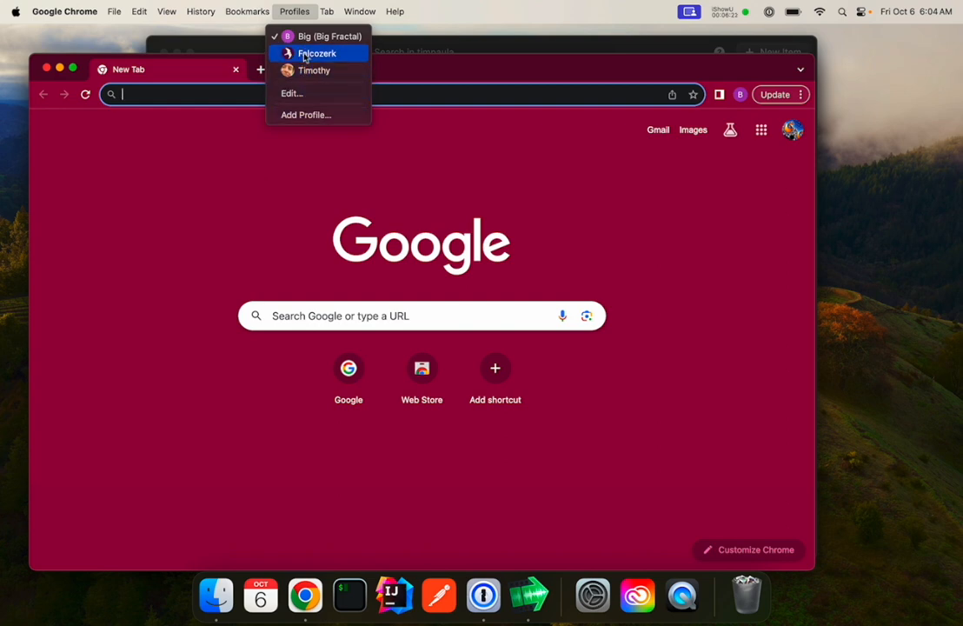
{"action": "mouse_move", "coordinate": [247, 4]}
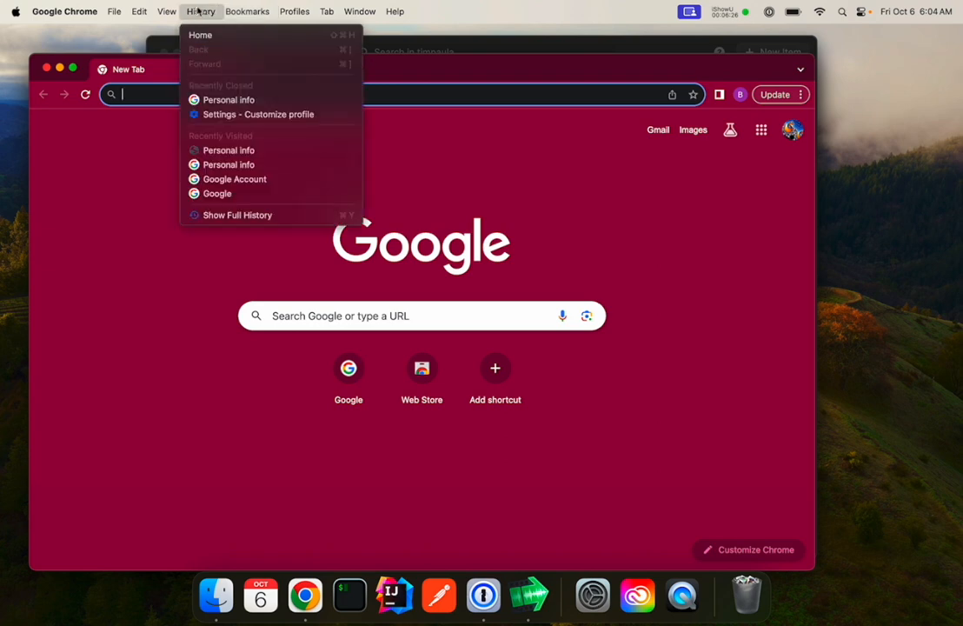
{"action": "mouse_move", "coordinate": [155, 11]}
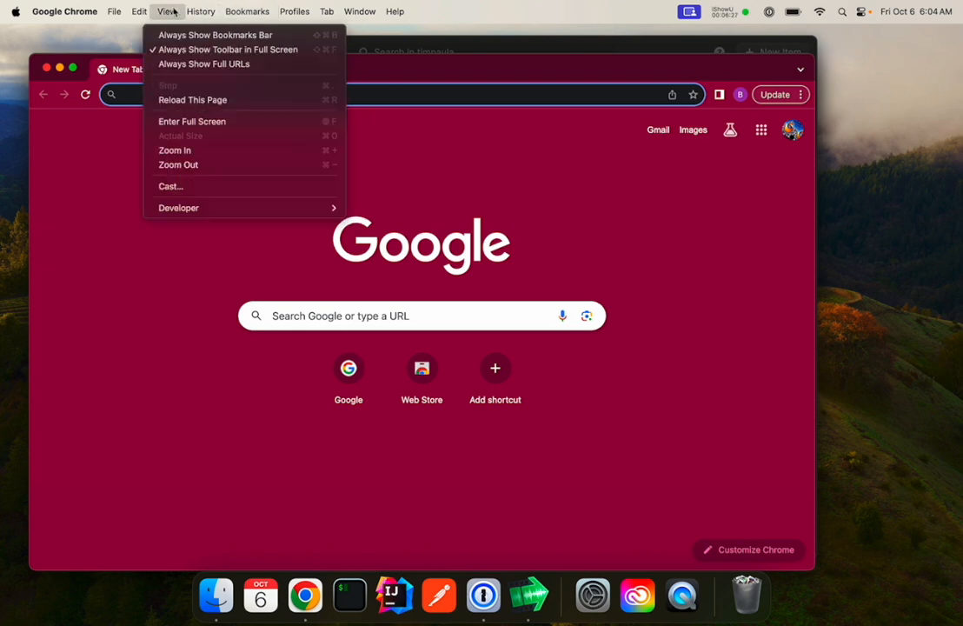
{"action": "left_click", "coordinate": [213, 34]}
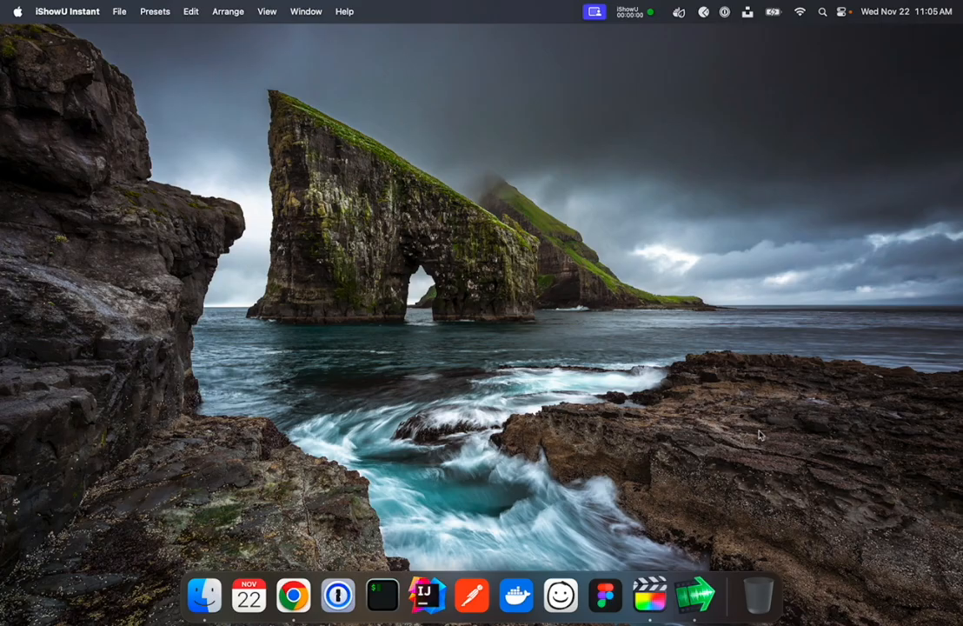